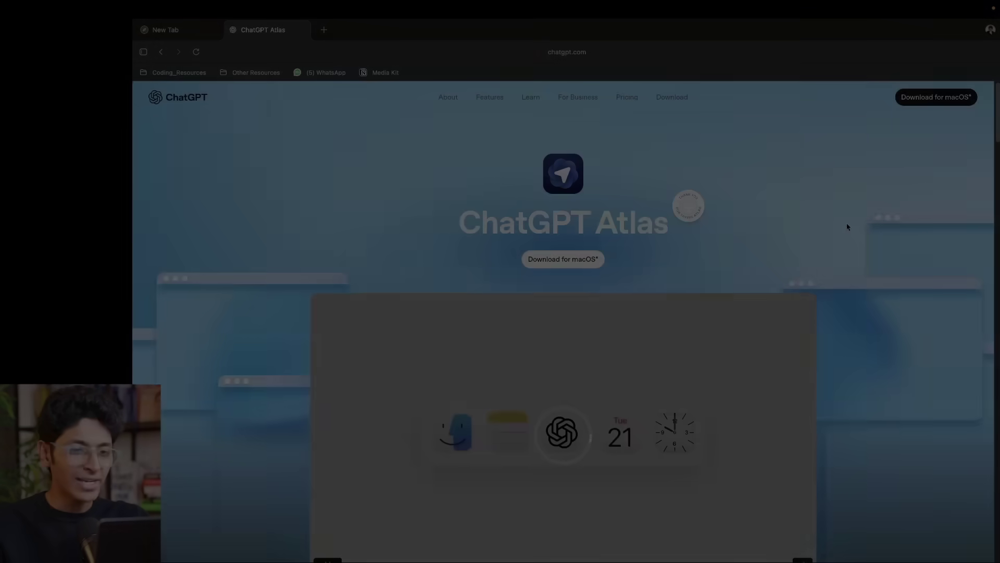
Close the Atlas download page and ask ChatGPT 'how many r in strawberry'
scroll(833, 245, down, 1)
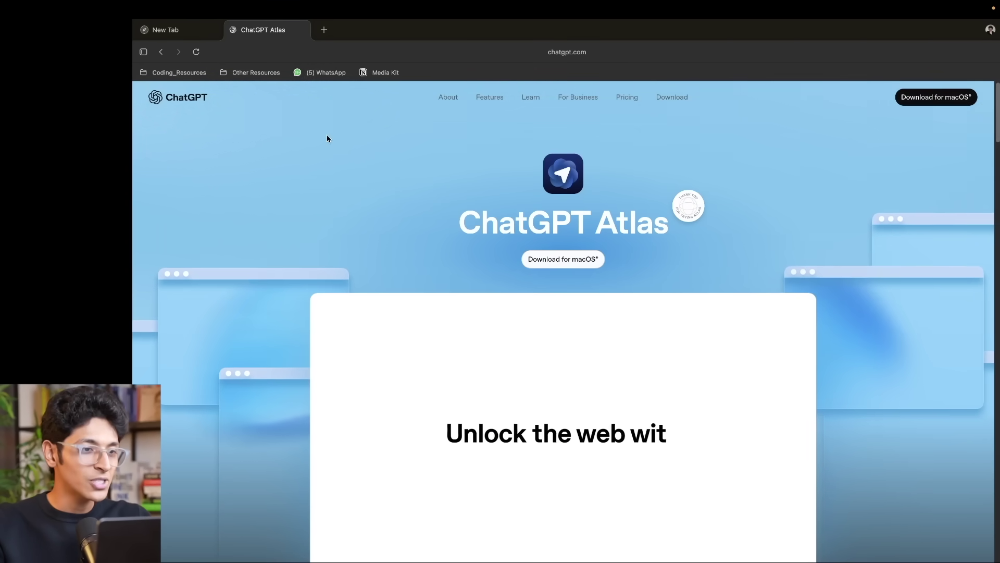
click(303, 30)
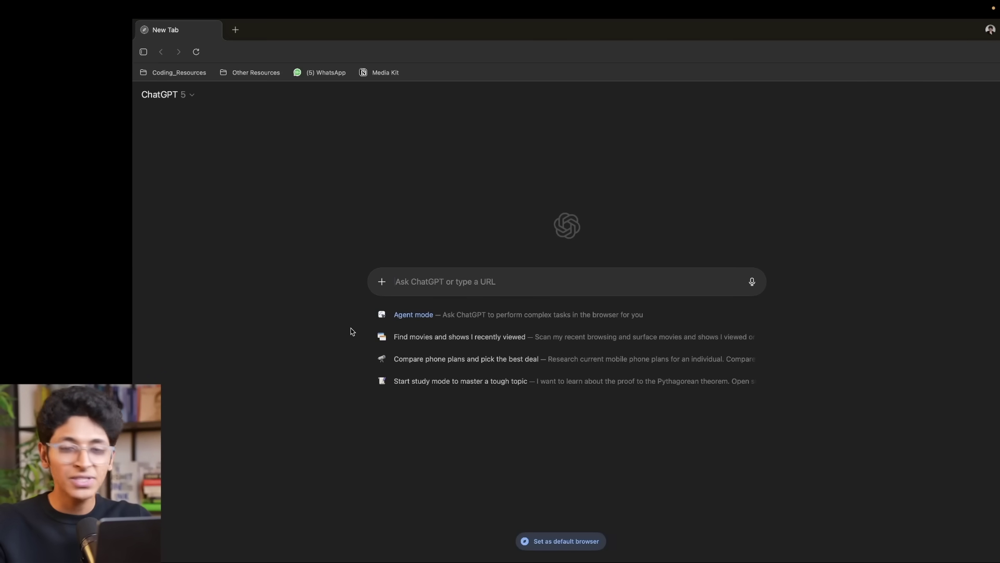
click(457, 284)
text(how man)
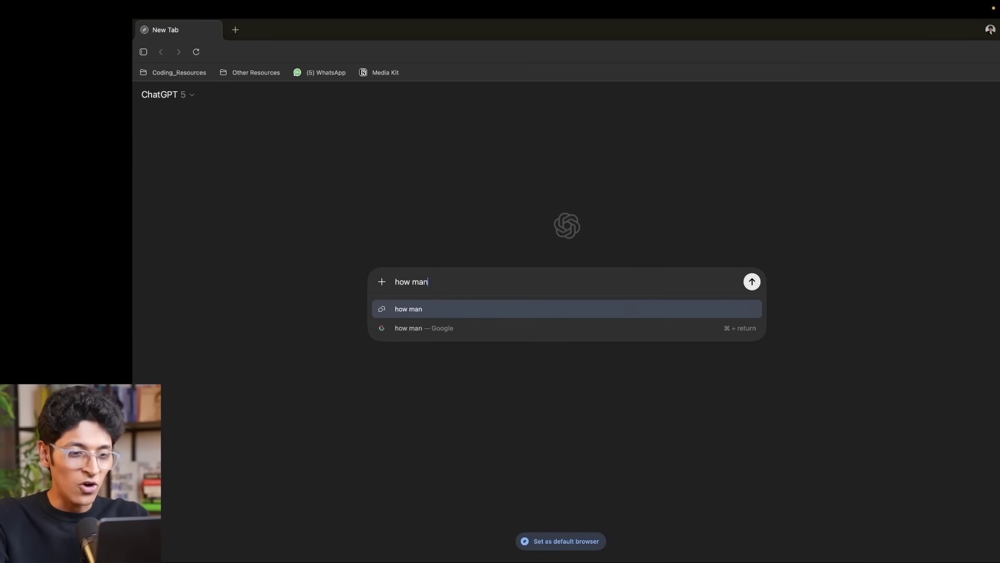
text(y r in strawberry)
key(Return)
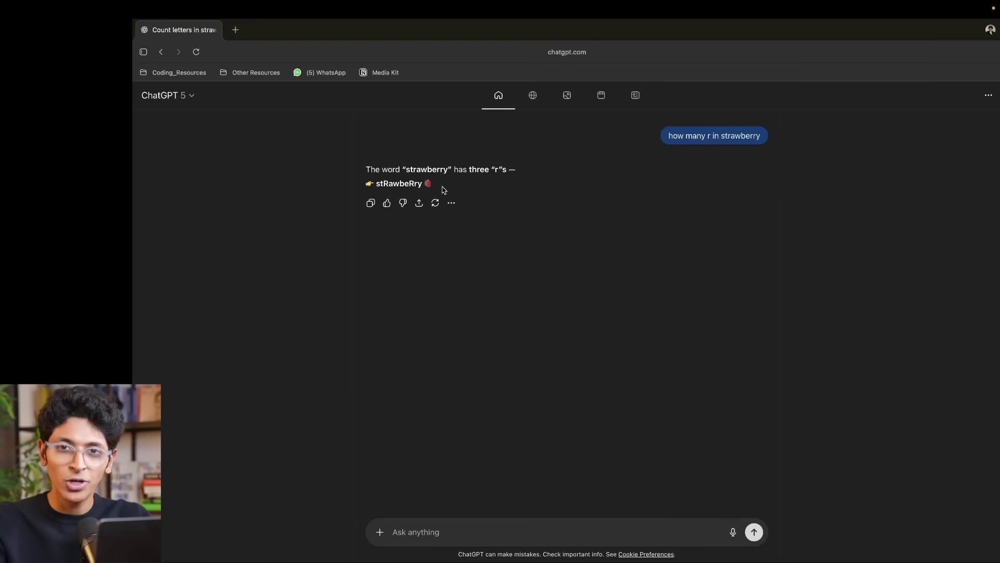
Browse the Search, Images and Videos results for the strawberry question, then return Home
click(534, 97)
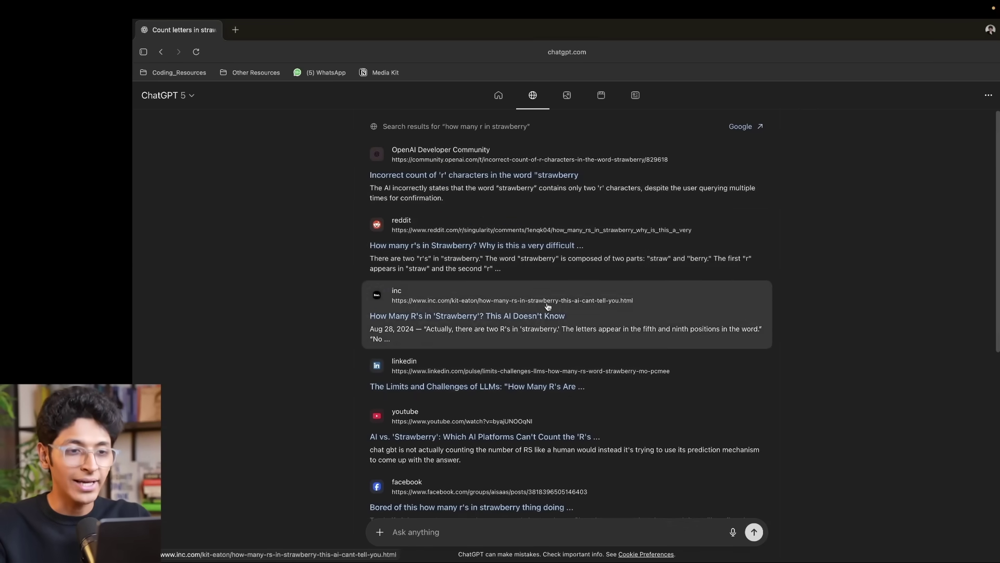
click(567, 97)
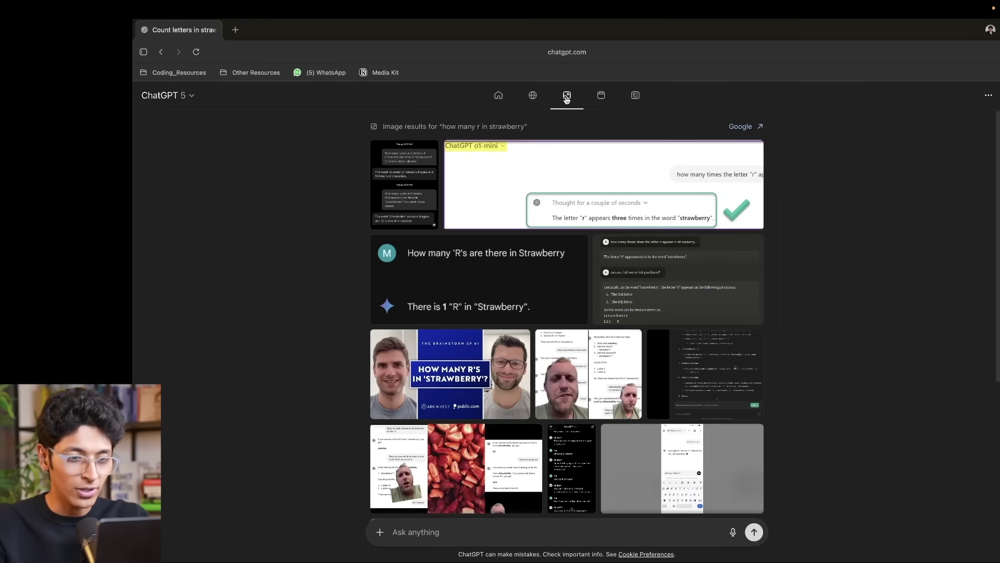
click(602, 102)
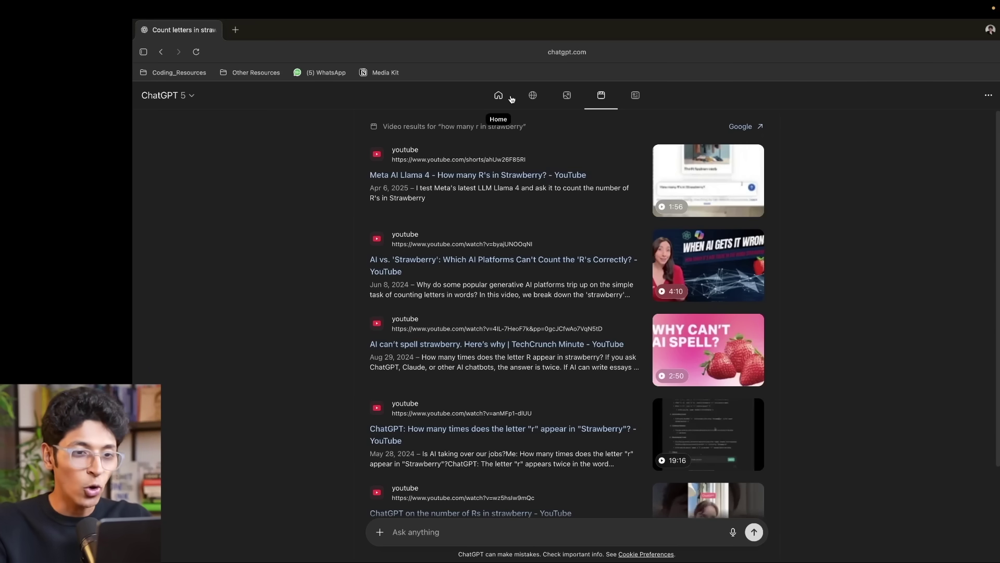
click(499, 98)
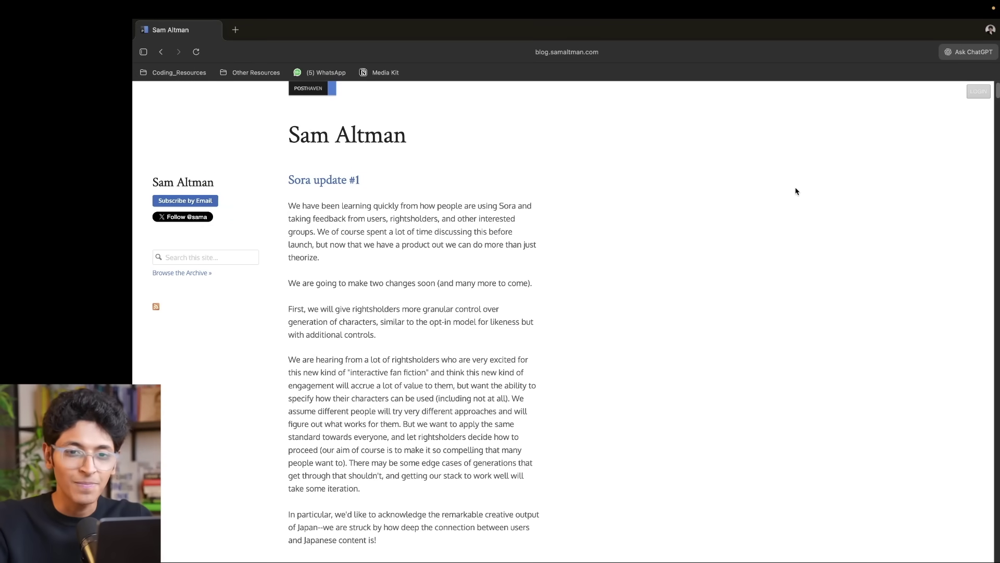
Ask the ChatGPT sidebar to 'summarise this page' for the Sora update blog post
click(963, 56)
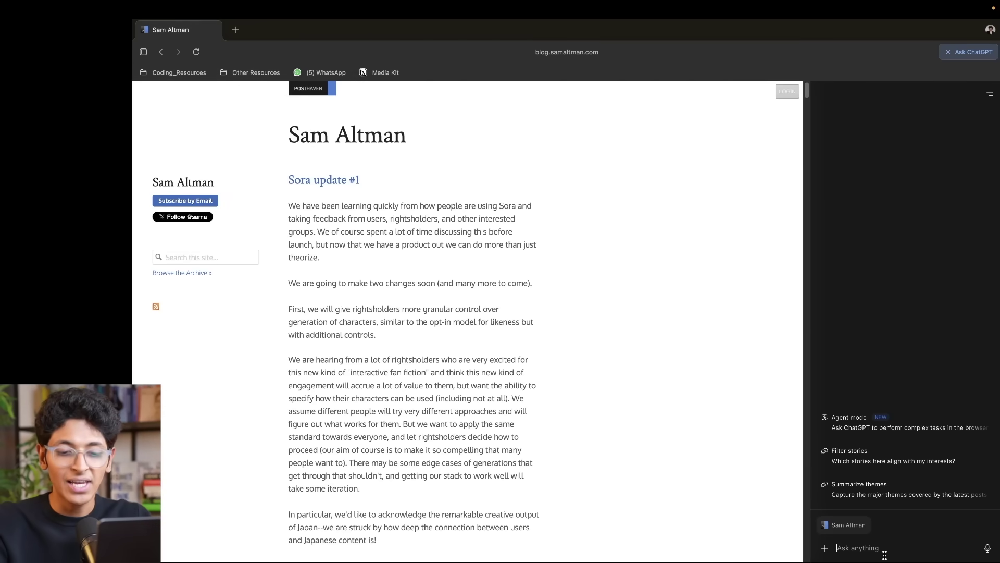
text(su)
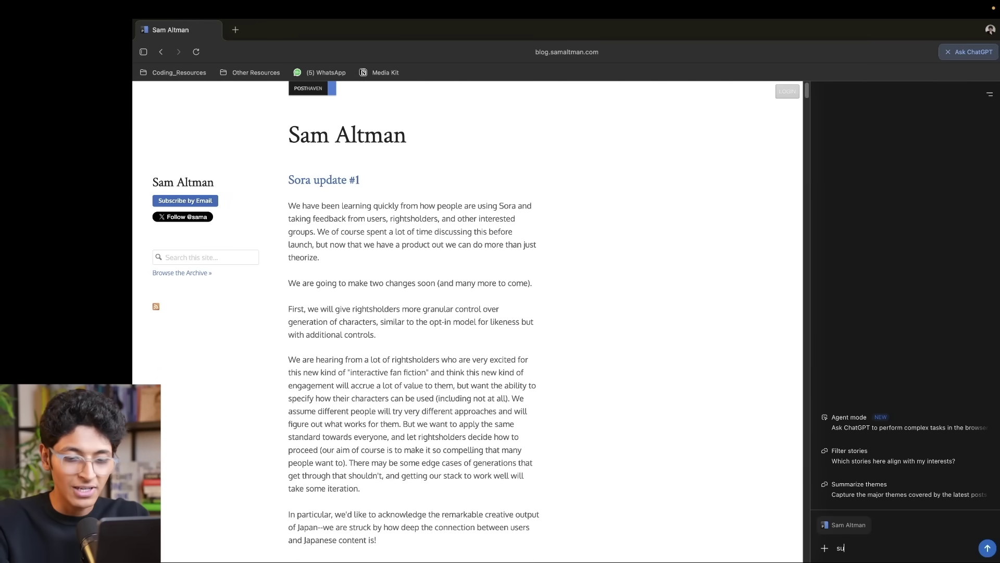
text(mmarise this page)
key(Return)
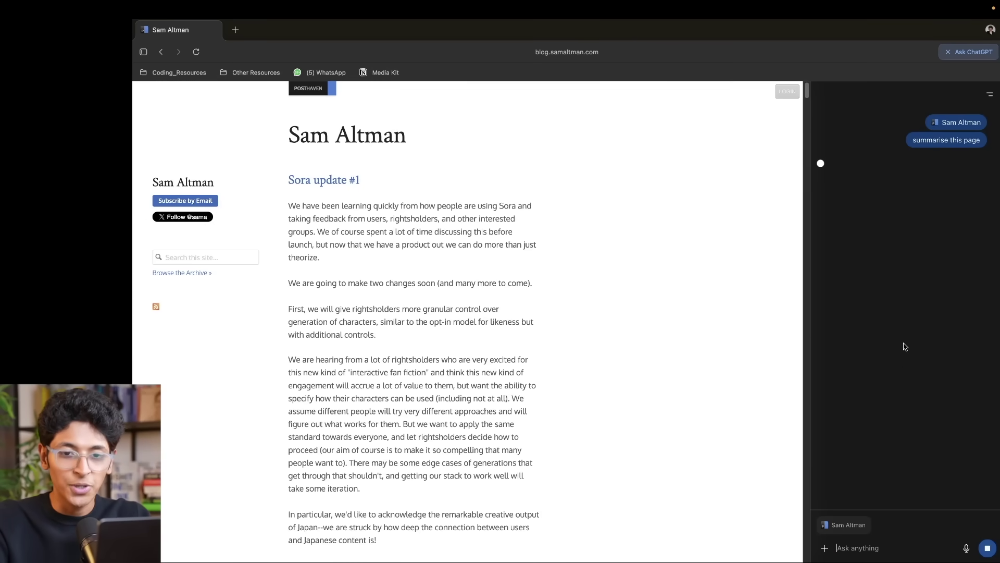
scroll(433, 236, down, 6)
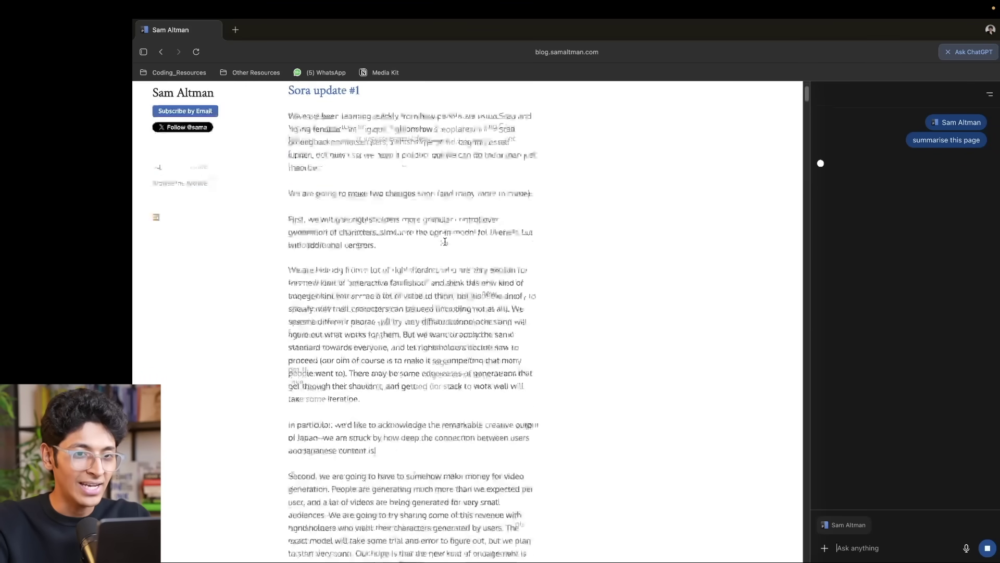
scroll(443, 240, up, 6)
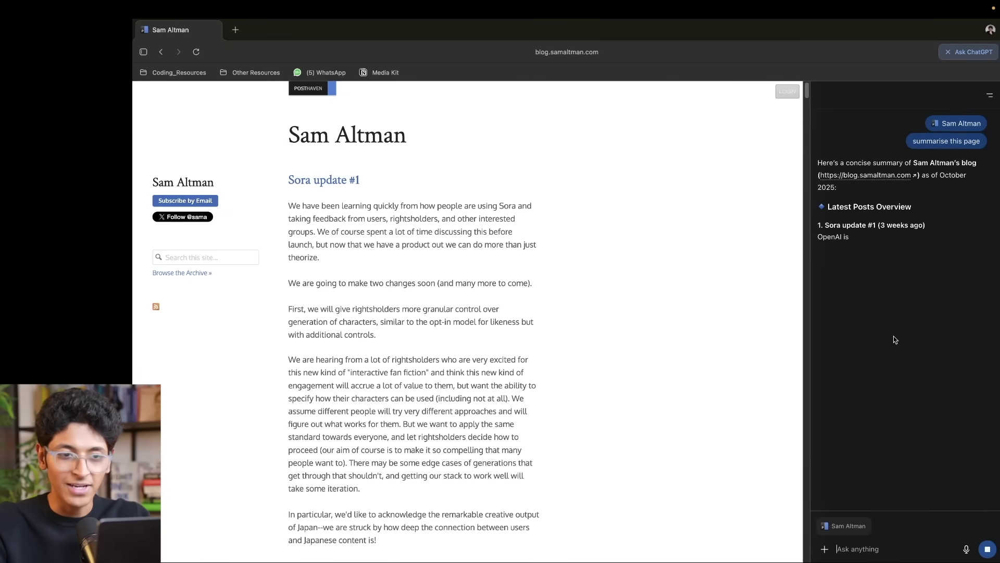
click(236, 30)
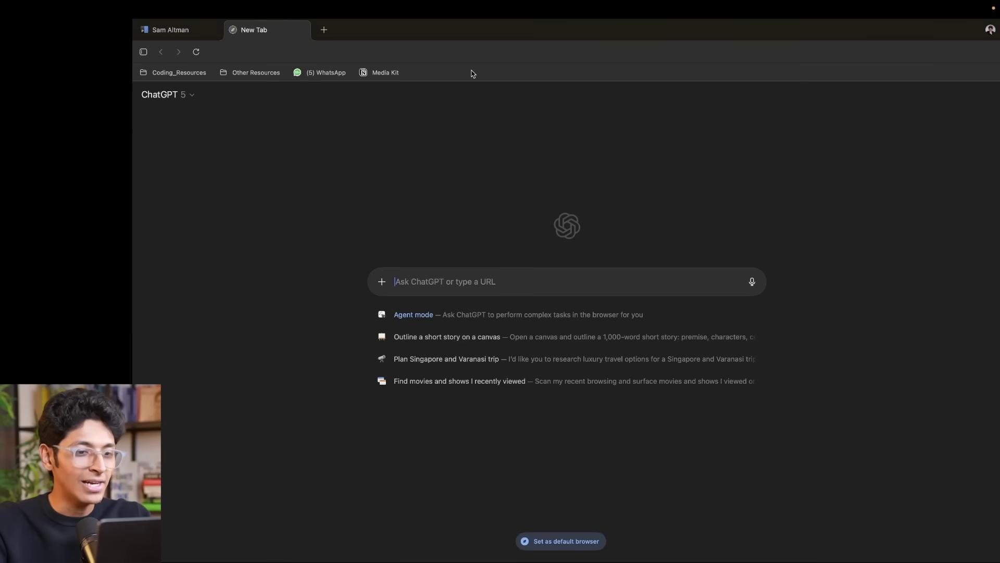
Start an agent task finding the cheapest December business-class Bengaluru–San Francisco flights on Skyscanner
click(415, 316)
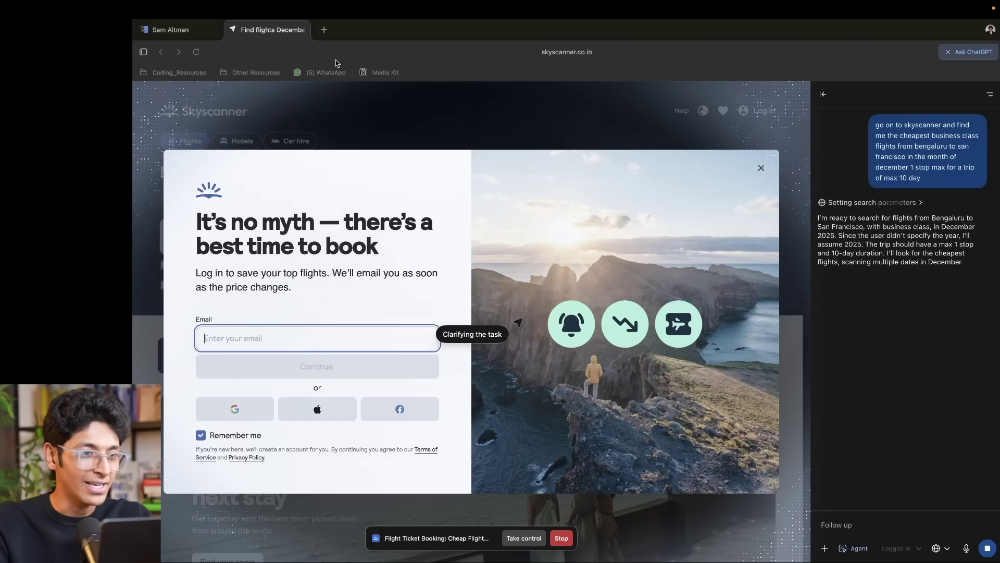
click(324, 31)
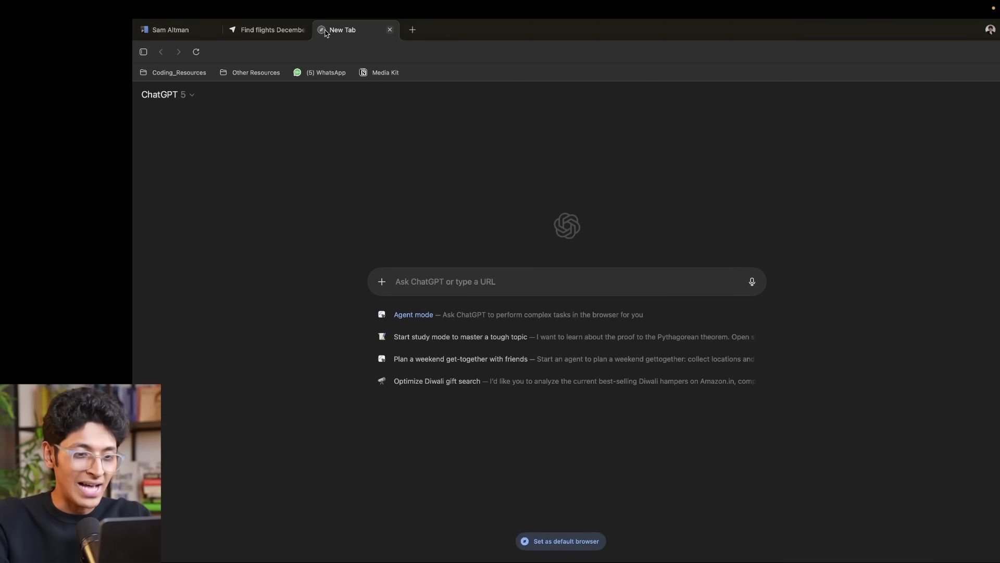
In Agent mode, ask what meetings are on my Google Calendar this week
click(411, 315)
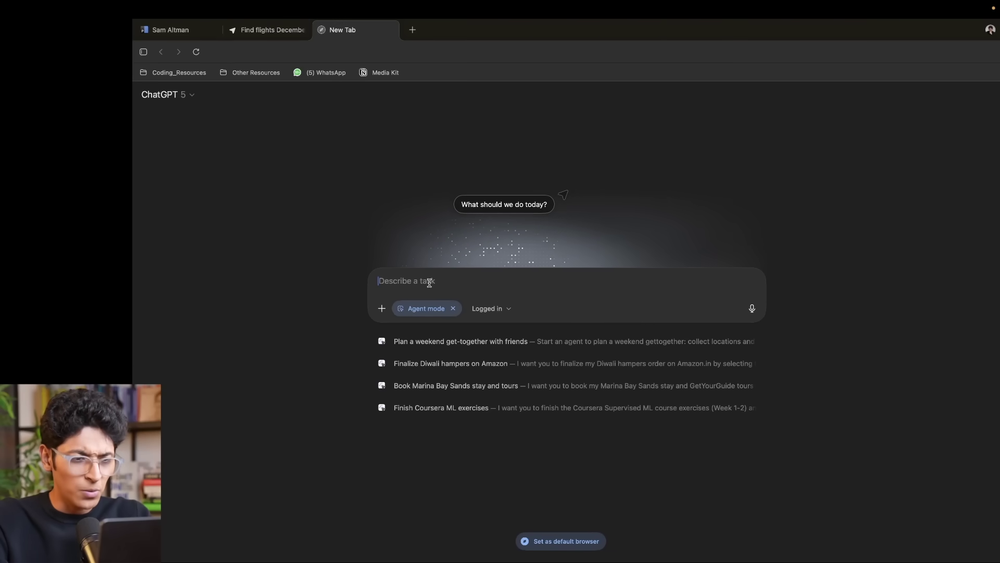
text(wht)
key(BackSpace)
text(at meeting)
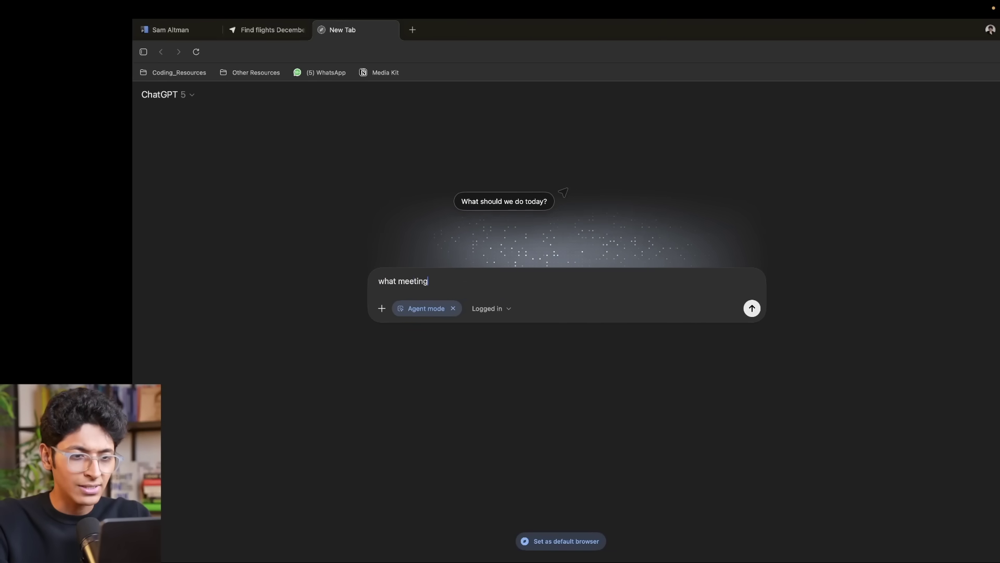
text(s do in have )
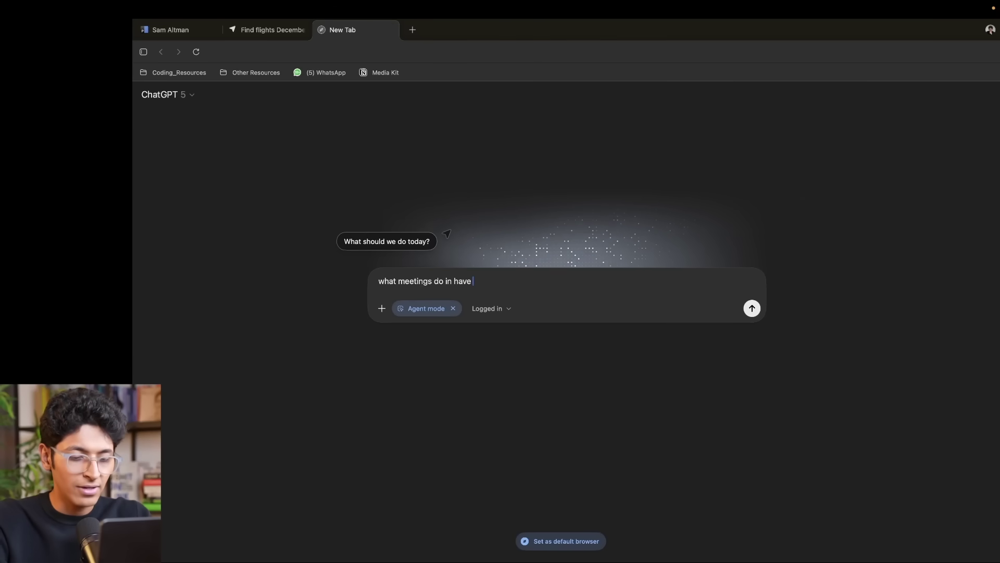
text(this week on )
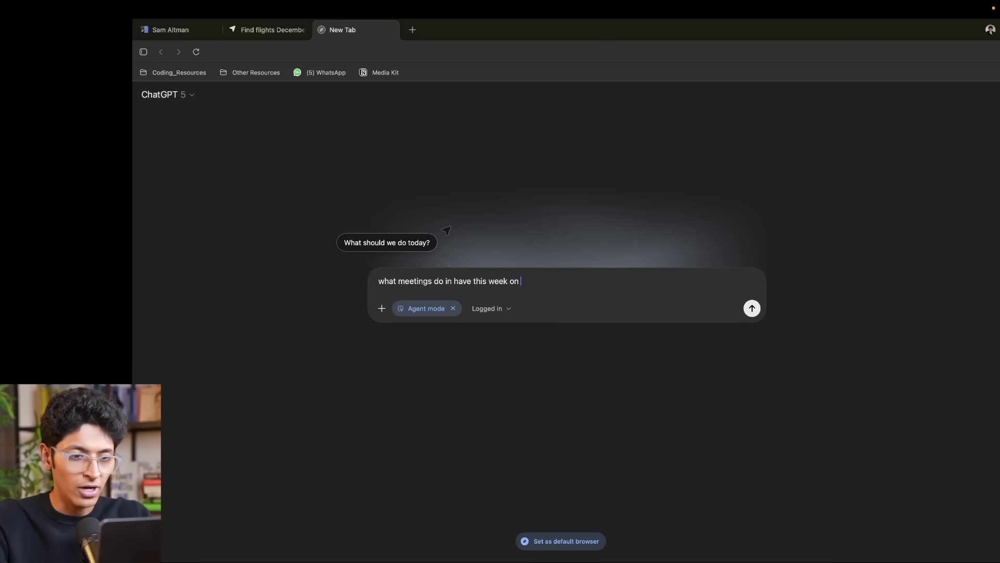
text(my google cale)
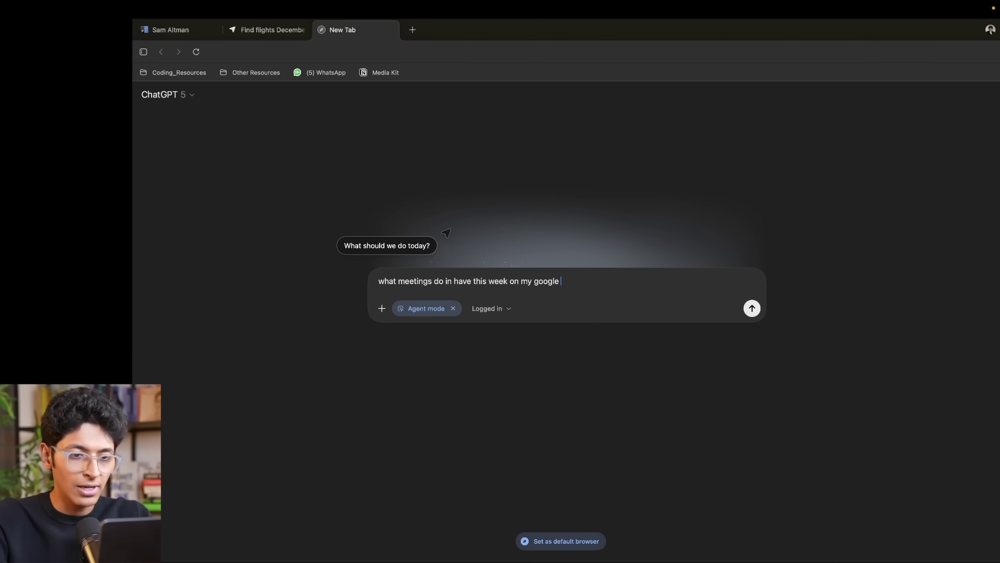
text(ndar?)
key(Return)
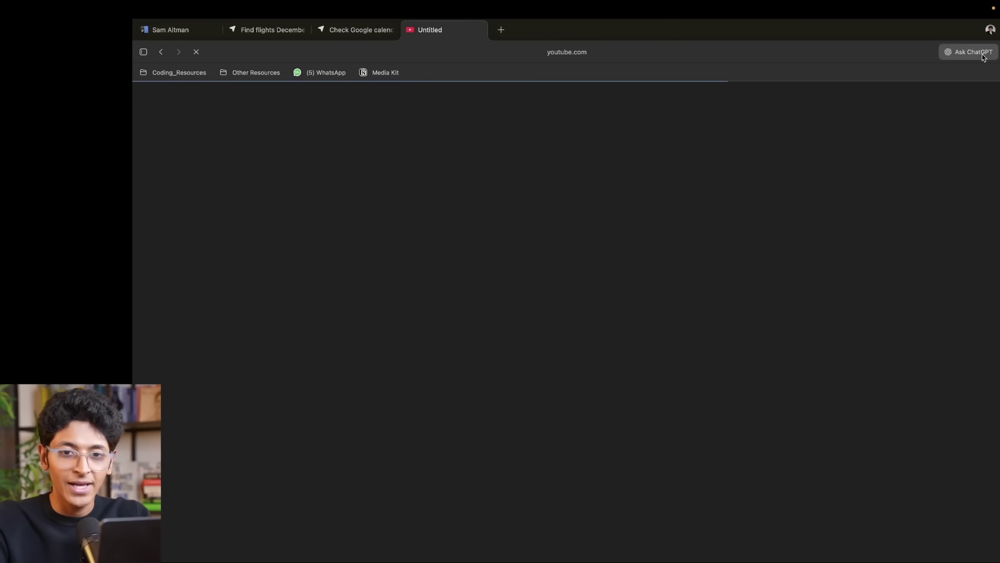
Ask the sidebar agent to find the best new iPhone Air review video on YouTube
click(975, 52)
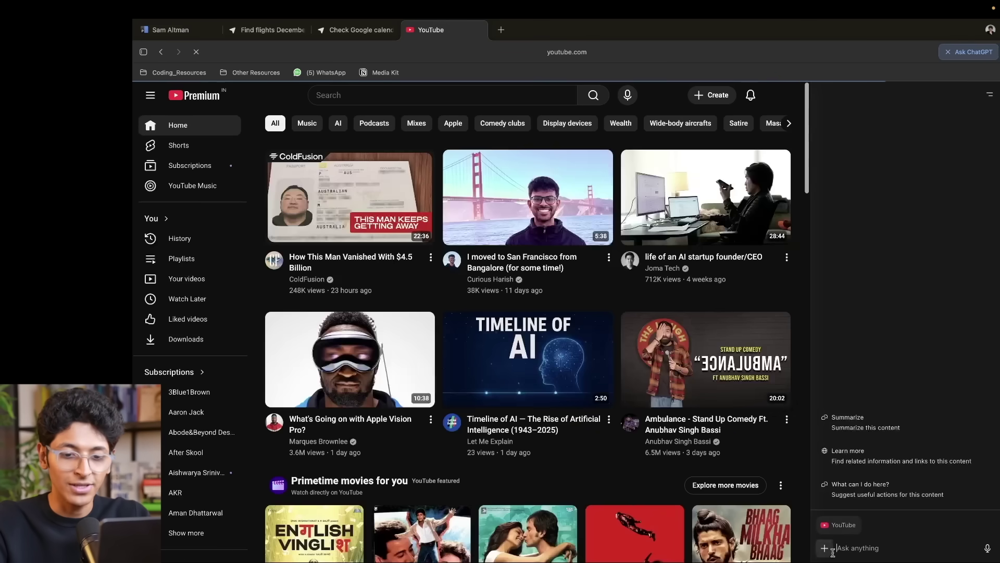
click(824, 548)
click(869, 493)
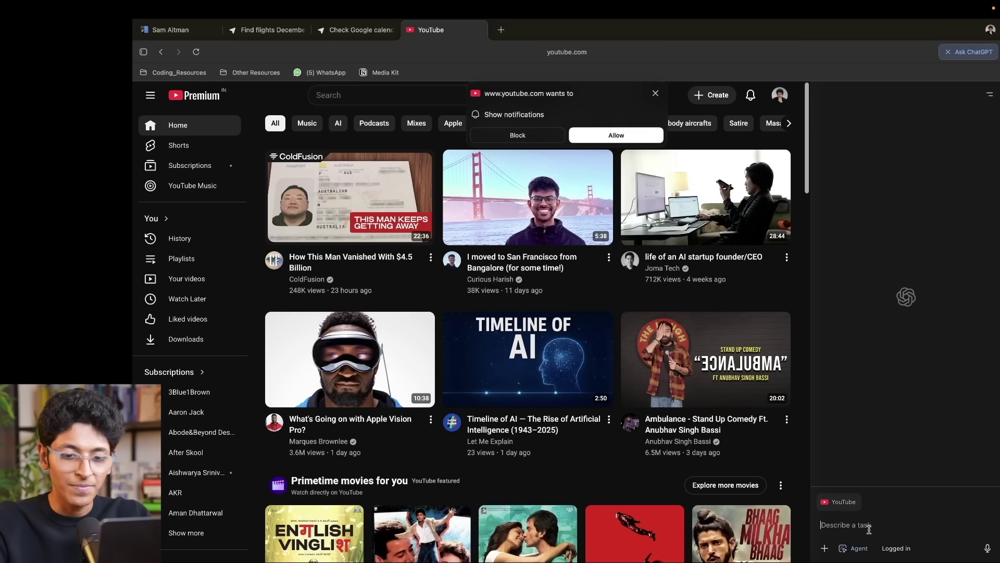
text(shpow)
key(BackSpace)
key(BackSpace)
key(BackSpace)
key(BackSpace)
key(BackSpace)
key(BackSpace)
key(BackSpace)
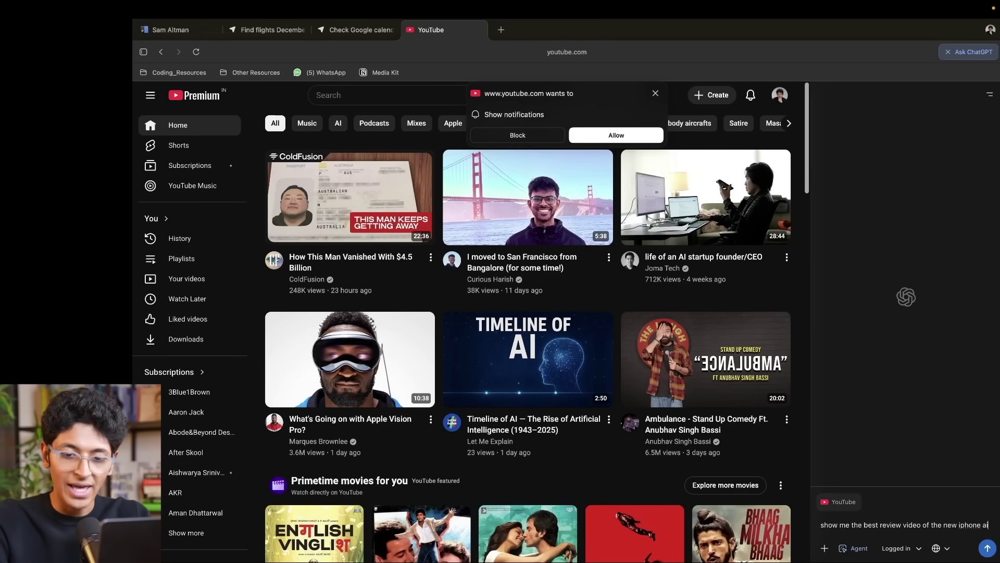
text(r)
key(Return)
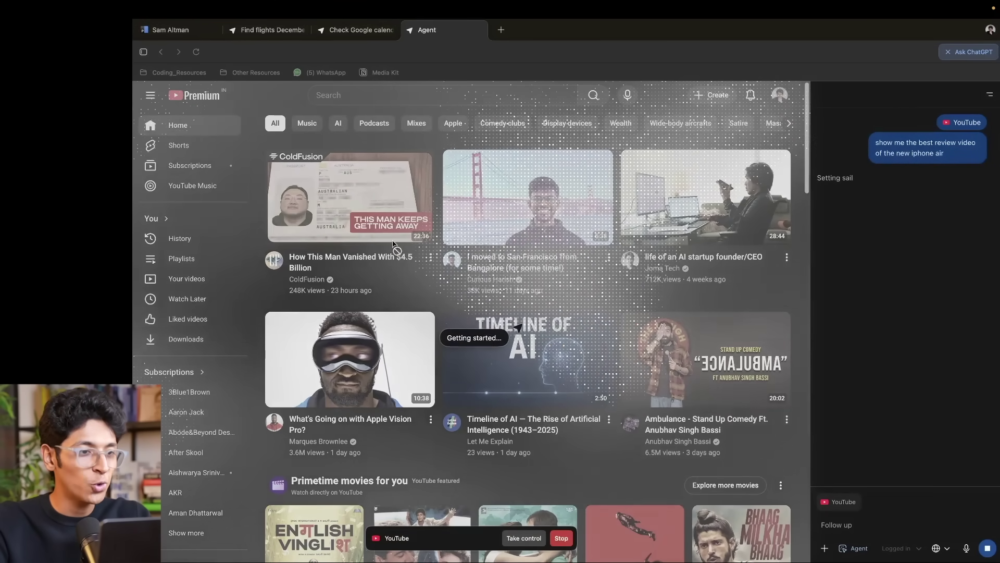
click(501, 30)
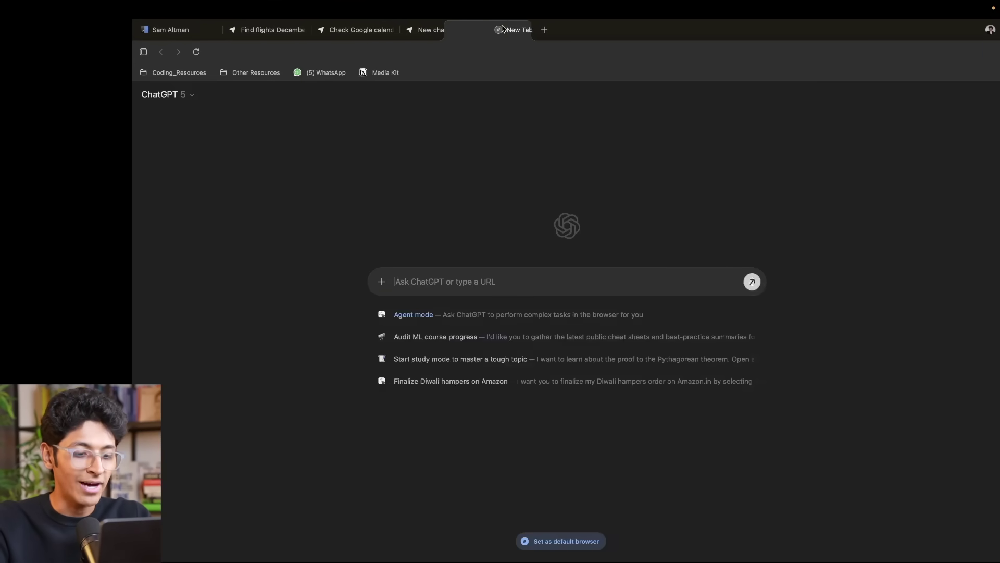
Load amazon.in and ask the sidebar for the best ANC headphones under 7K INR, added to cart
text(amazon.in)
key(Return)
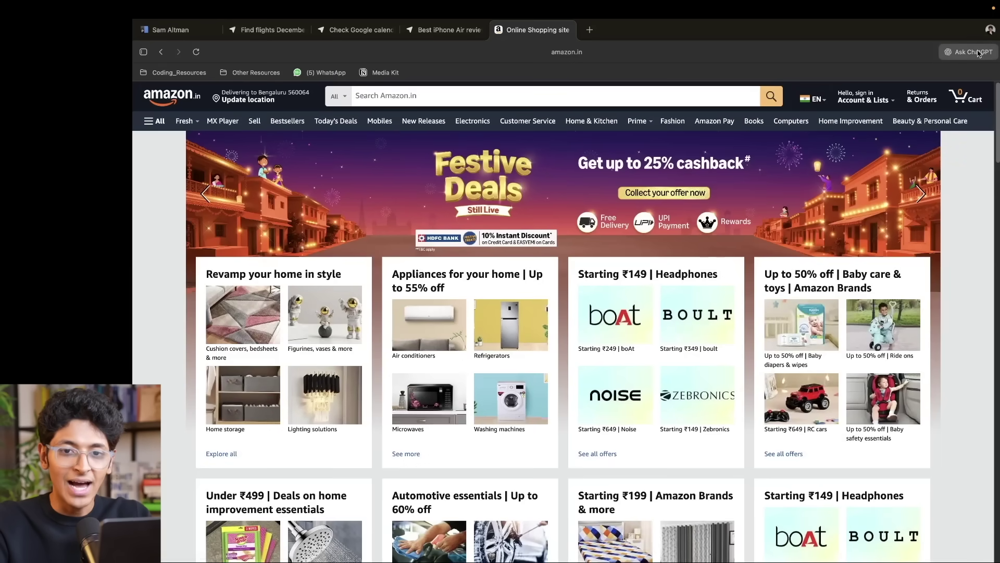
click(969, 52)
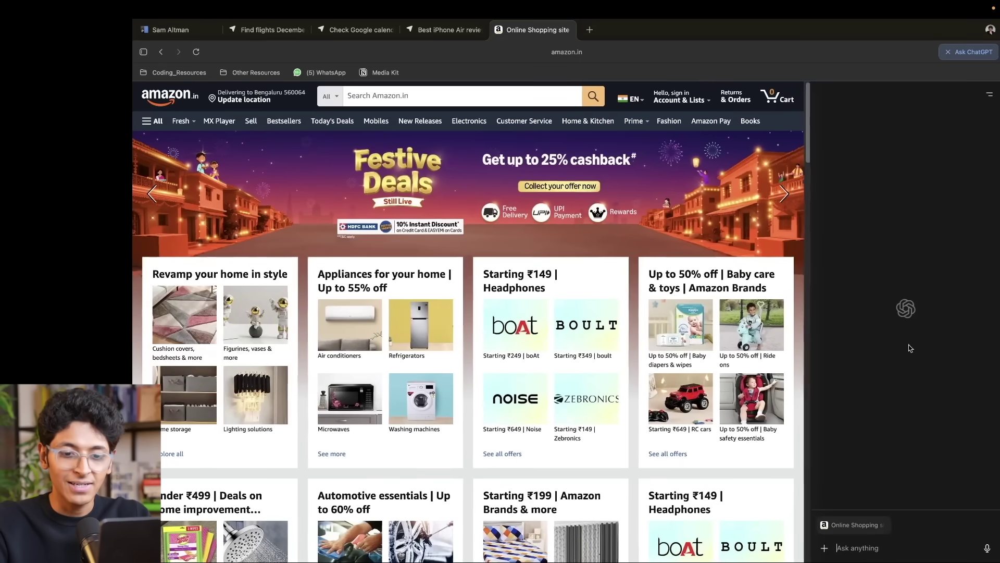
text(find me the best)
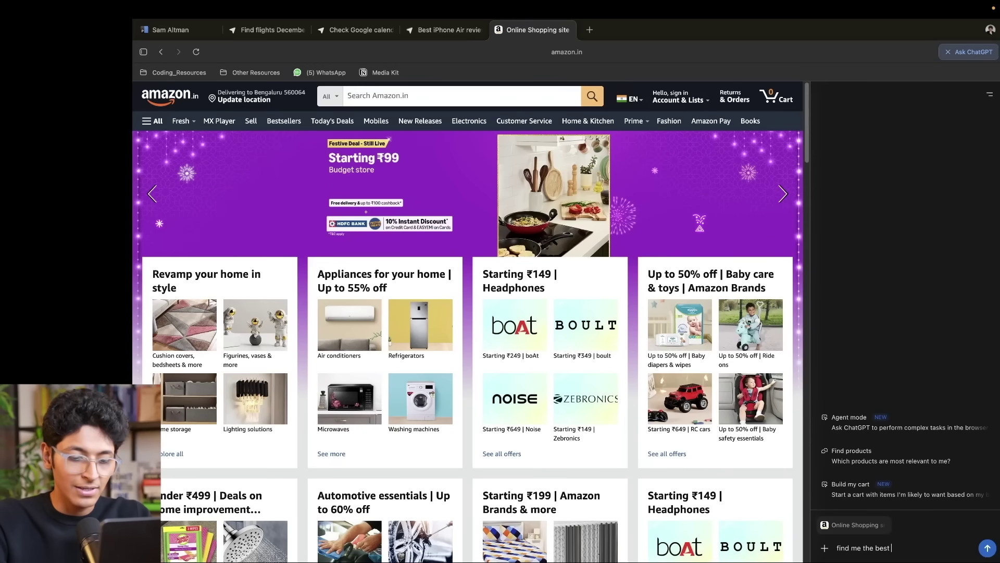
text( no)
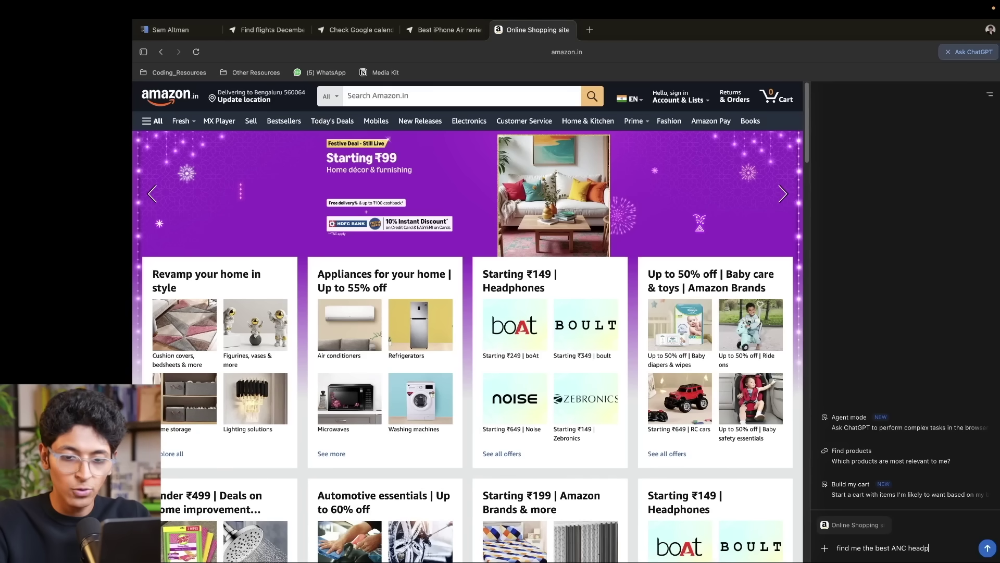
text(es)
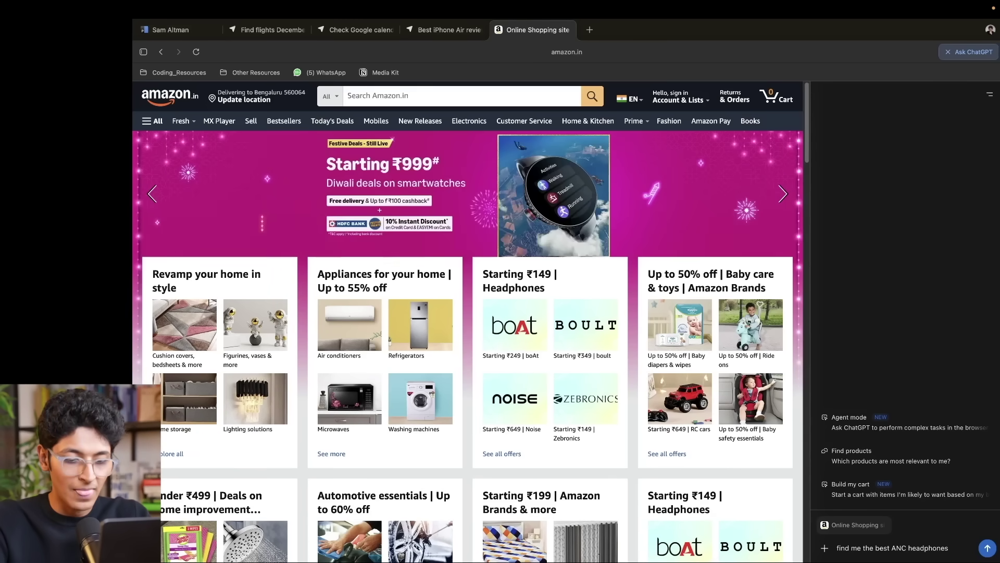
text( less than)
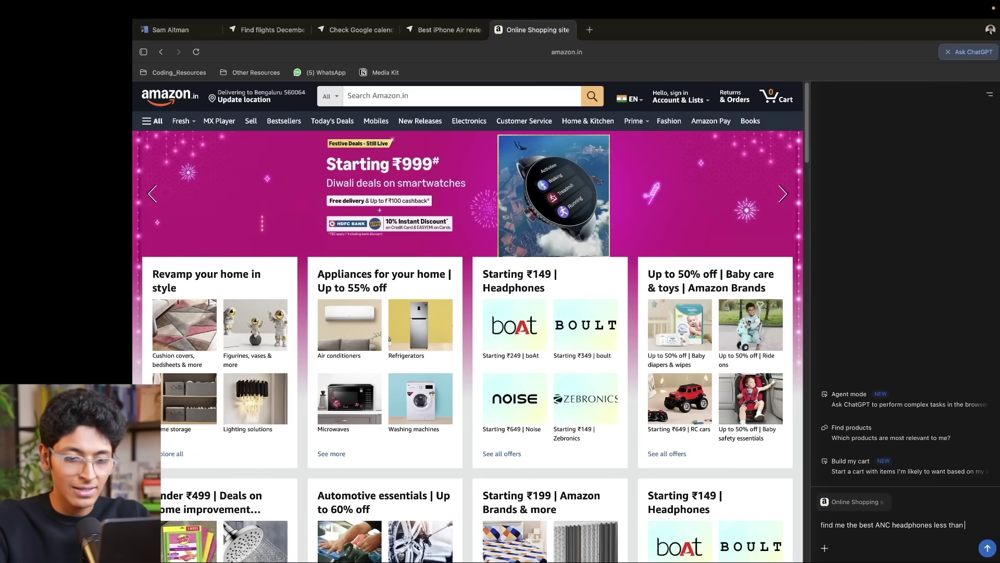
text( 7K INR)
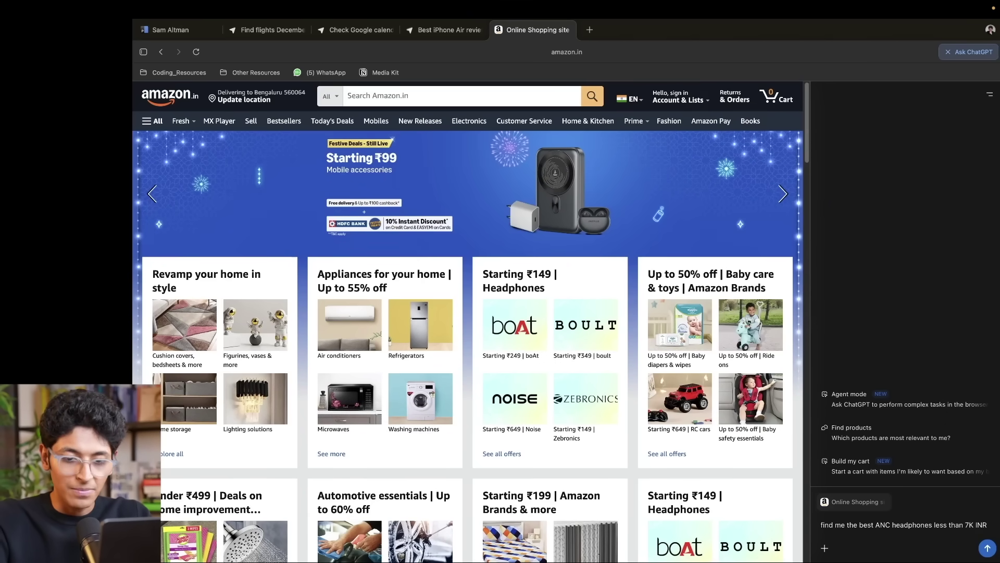
text( from a p)
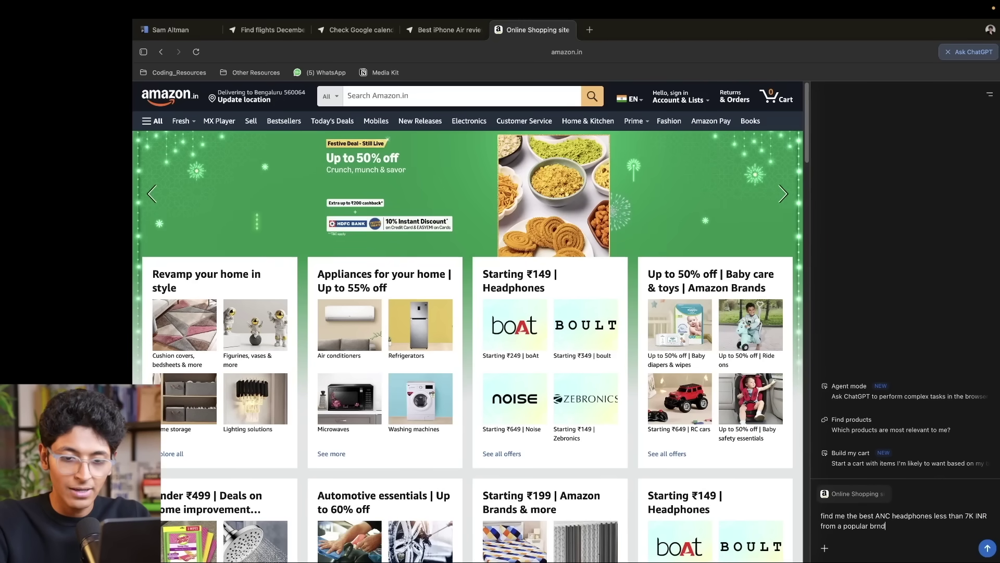
text(opular brand and add)
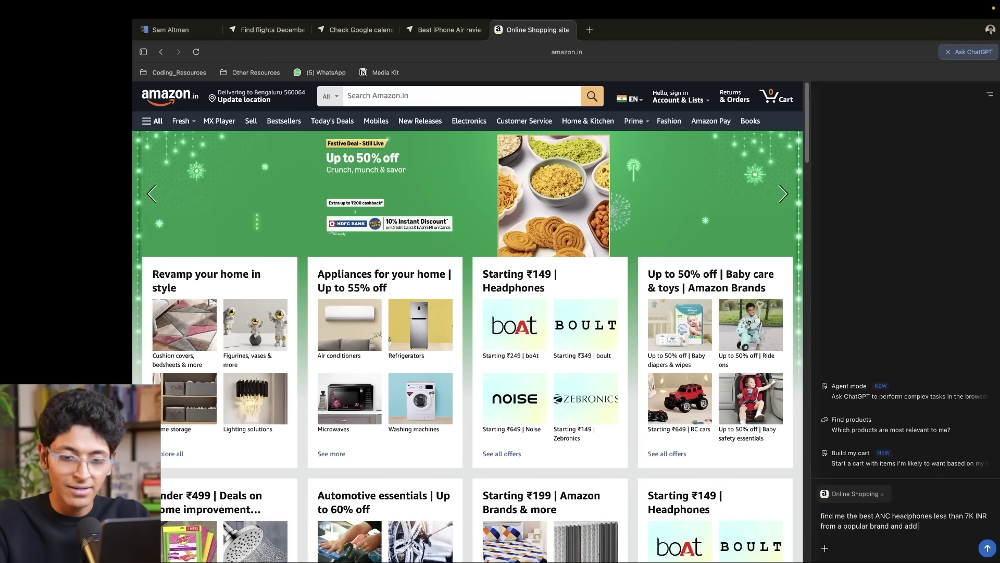
text( it t)
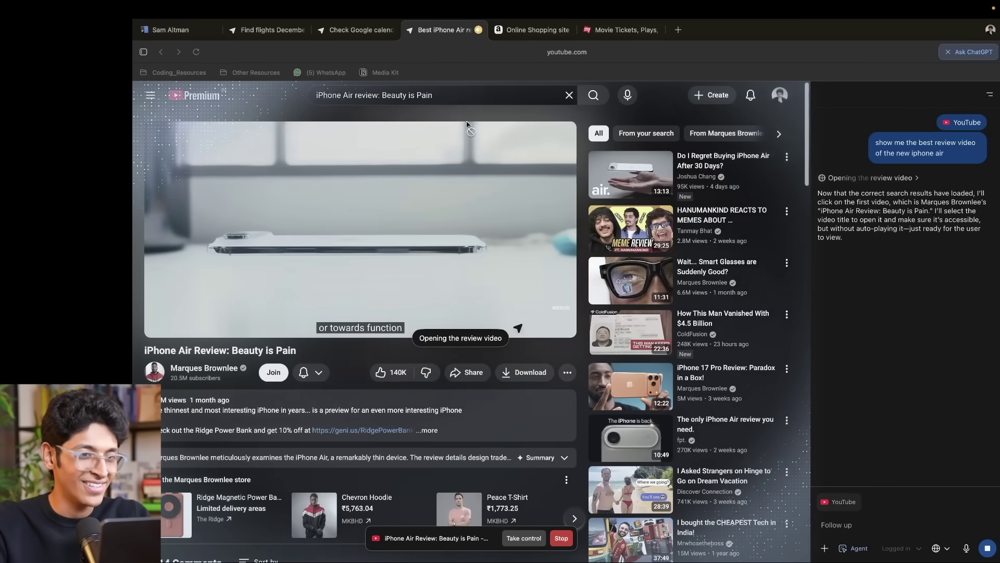
Ask ChatGPT for 5 fun activities to book this coming weekend in Bengaluru
right_click(442, 34)
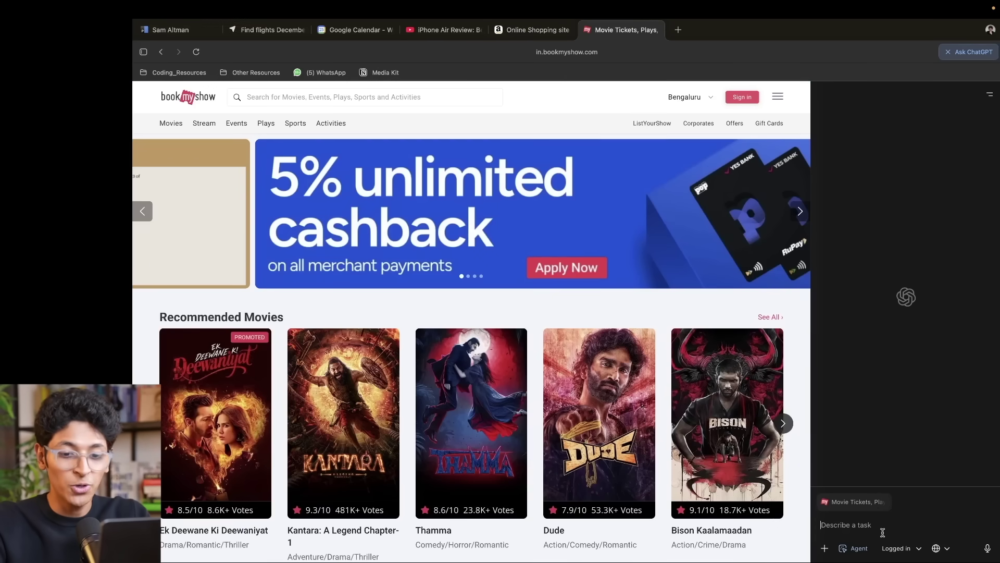
text(tell me a list of 5)
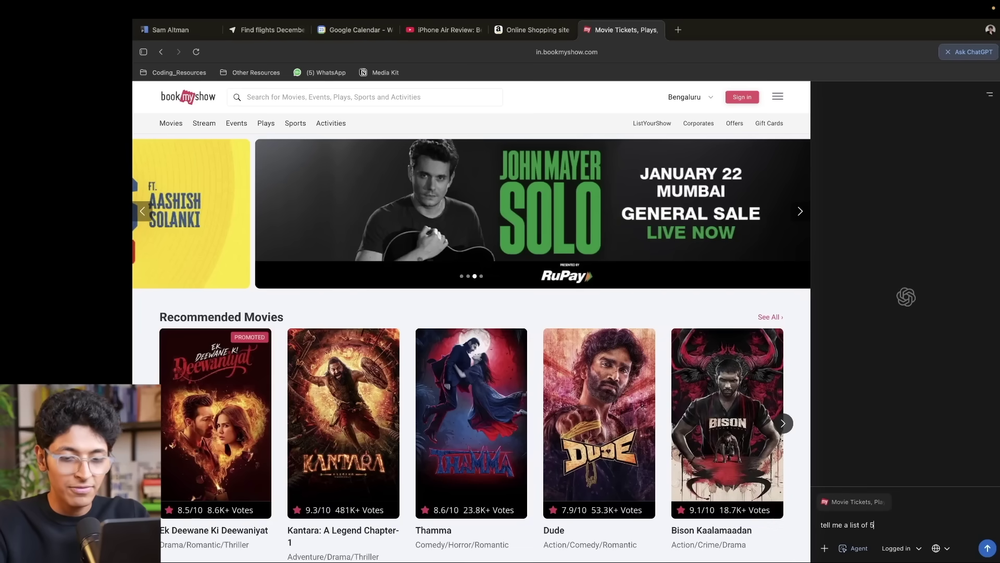
text( fun activities i can )
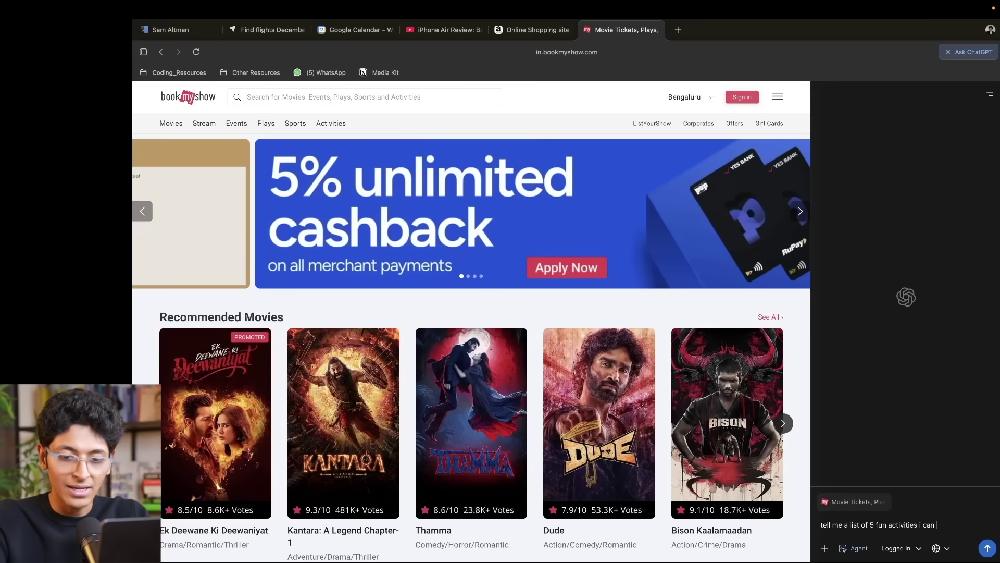
text(book)
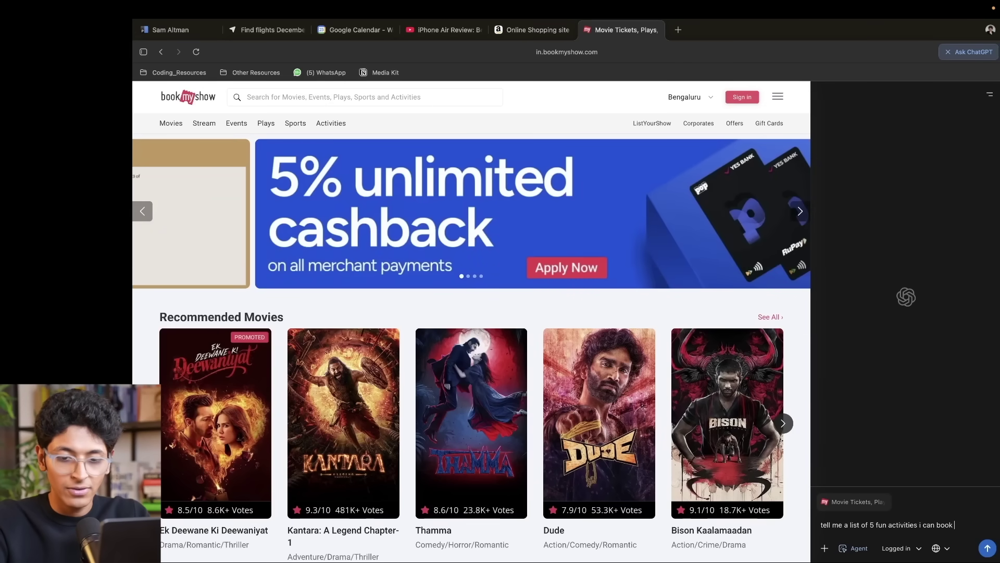
text( for this coming wee)
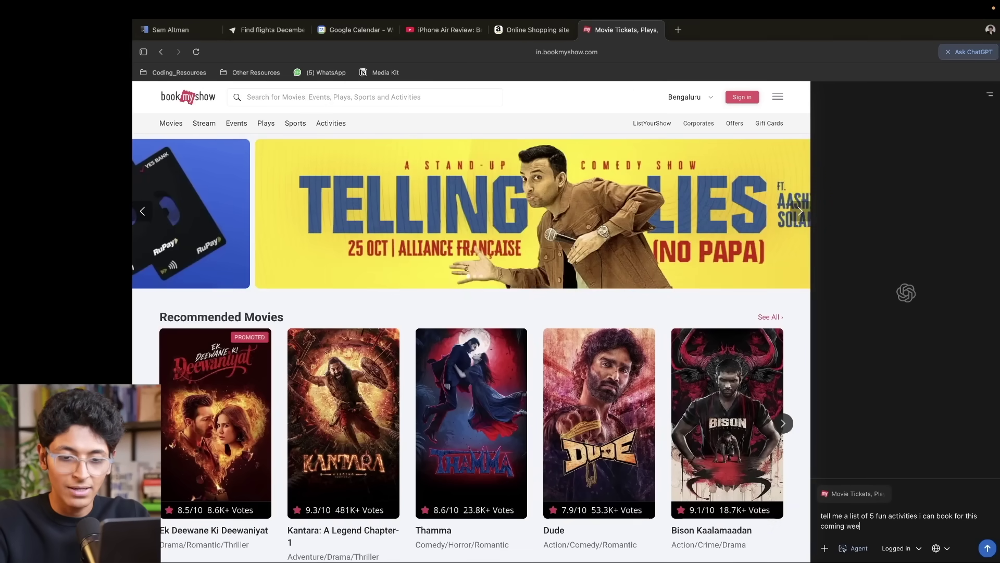
text(kend in bengaluru)
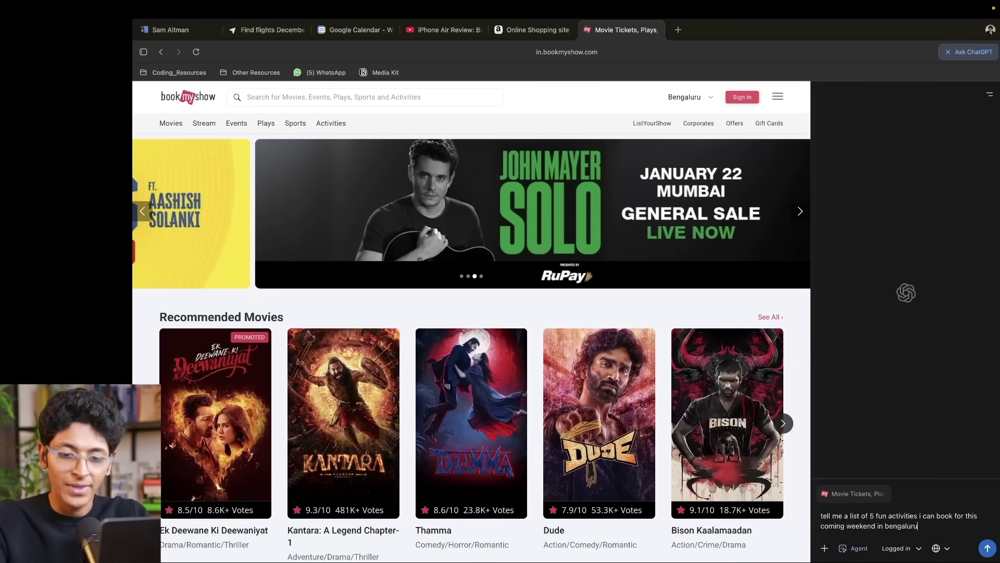
key(Return)
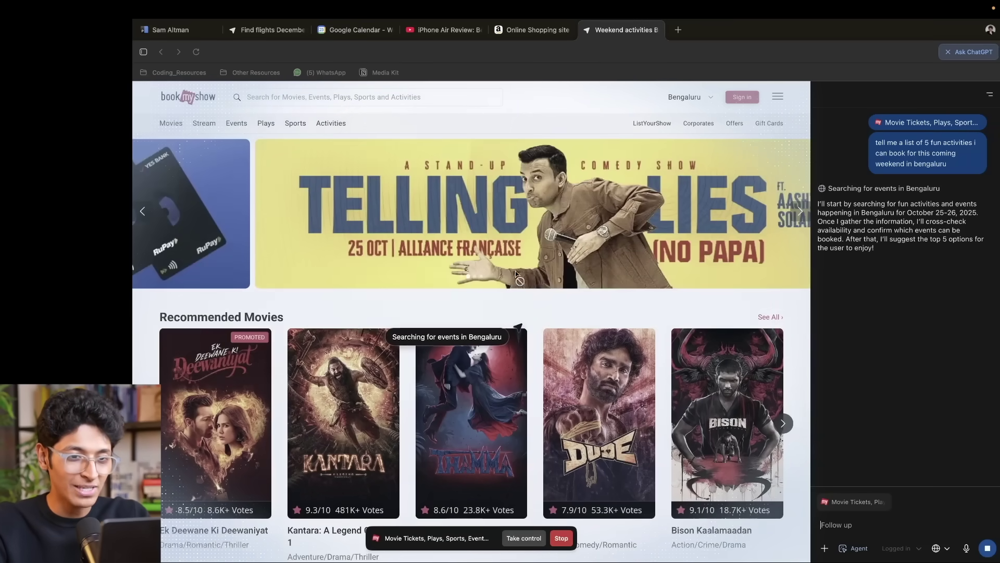
Approve the Amazon headphone agent task and pause the iPhone Air review video
click(523, 32)
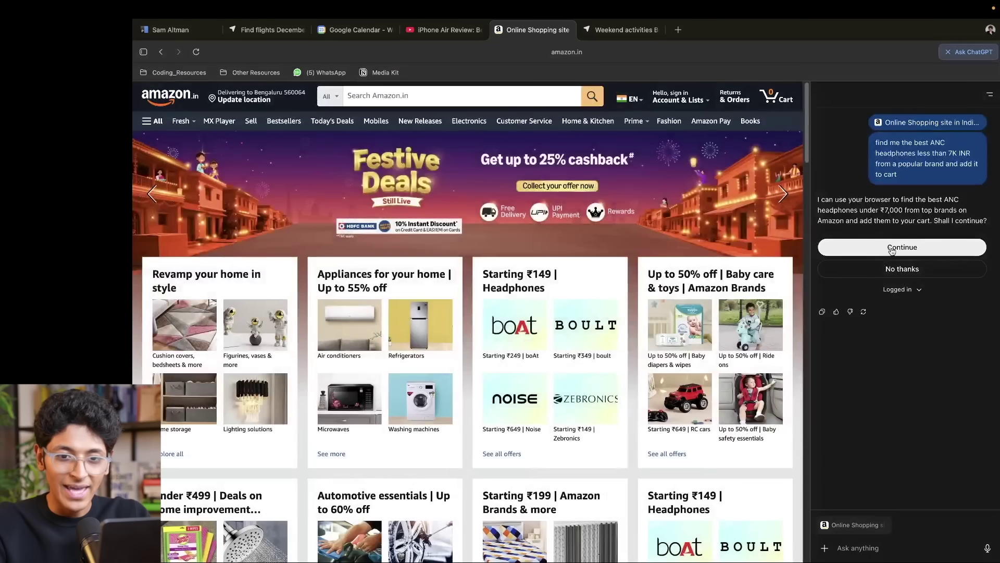
click(892, 249)
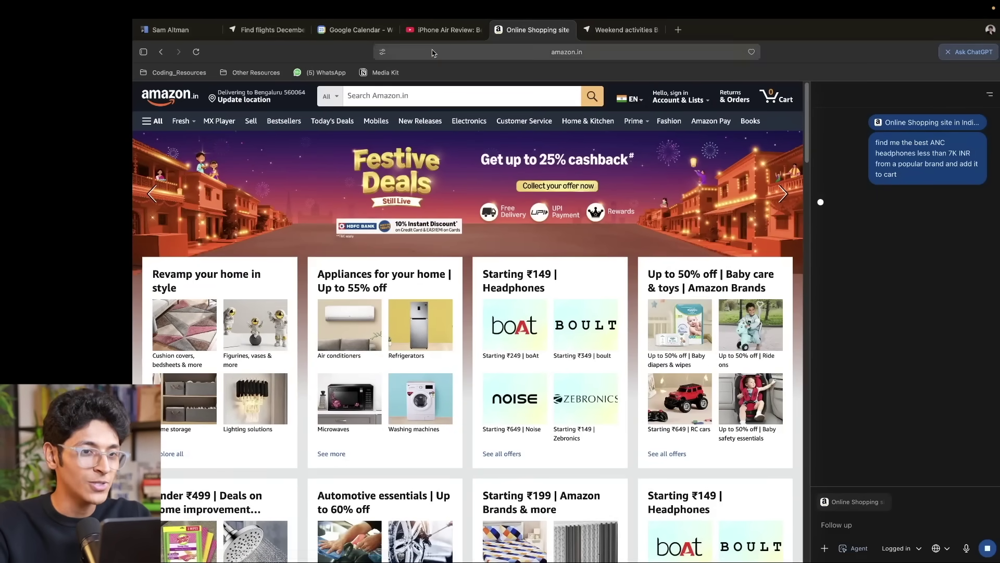
click(451, 36)
click(397, 238)
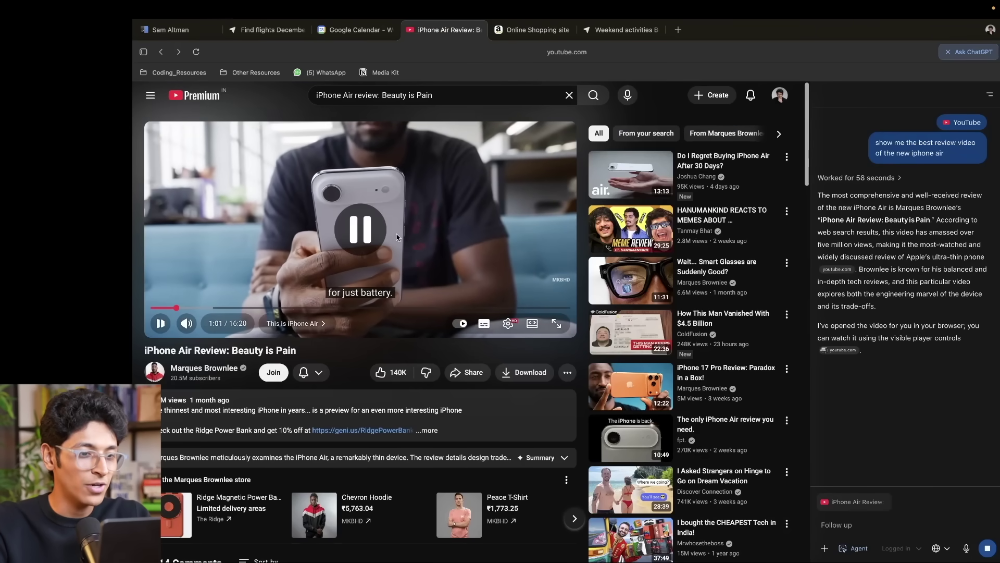
Check the Google Calendar and Skyscanner task tabs, ending on the blog summary
click(360, 31)
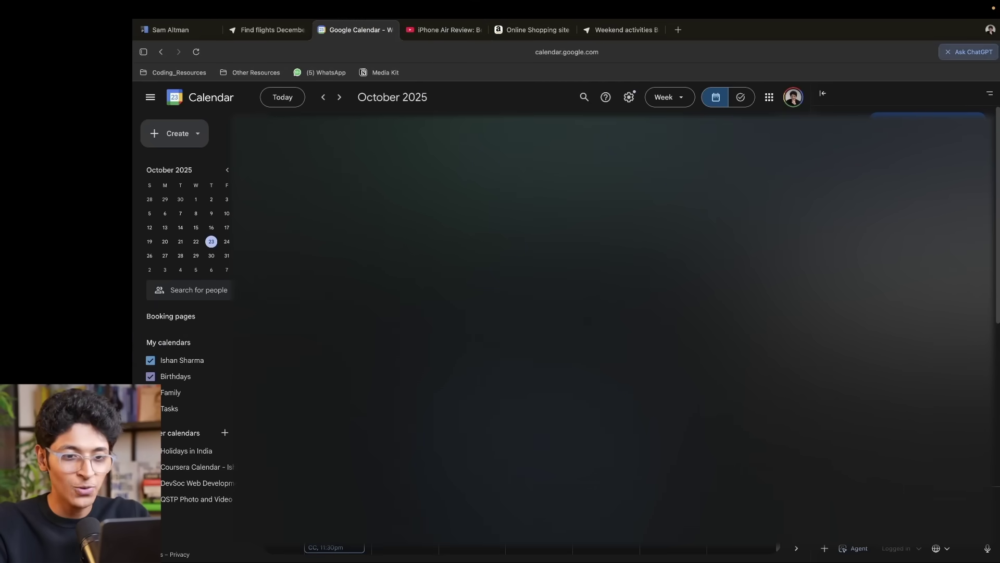
click(270, 31)
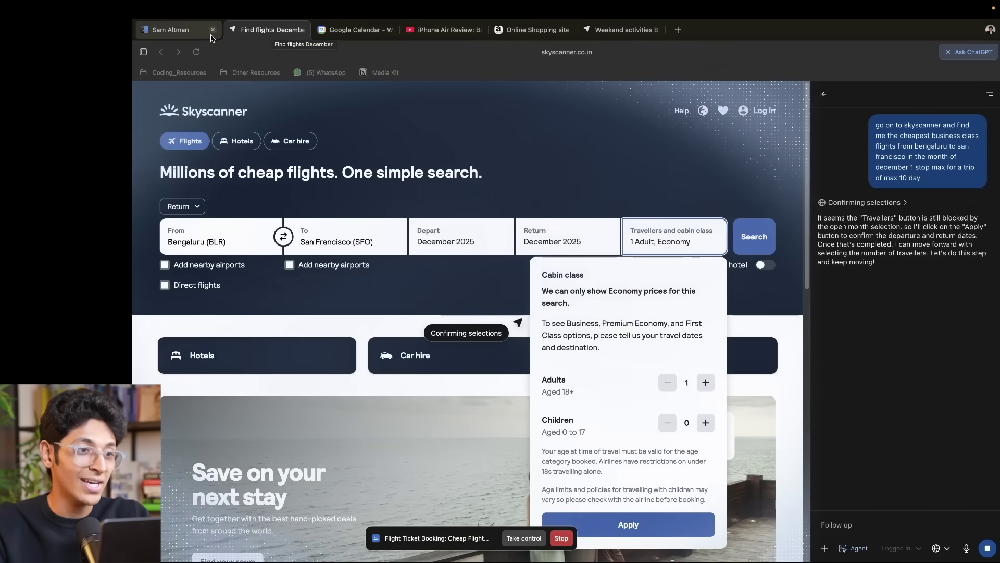
click(189, 32)
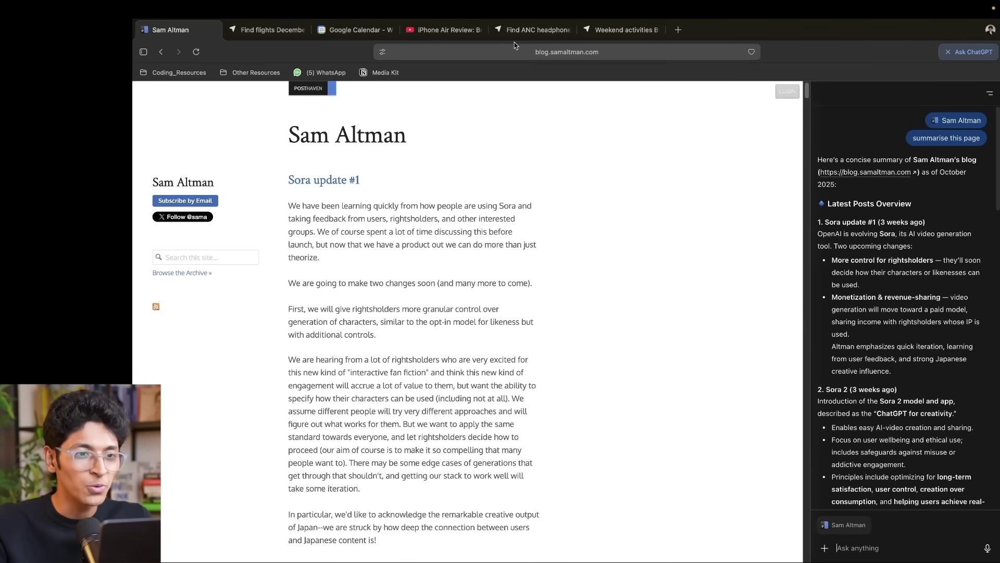
Review the ANC headphones, flights and weekend-activities task tabs, then start a new tab
click(532, 38)
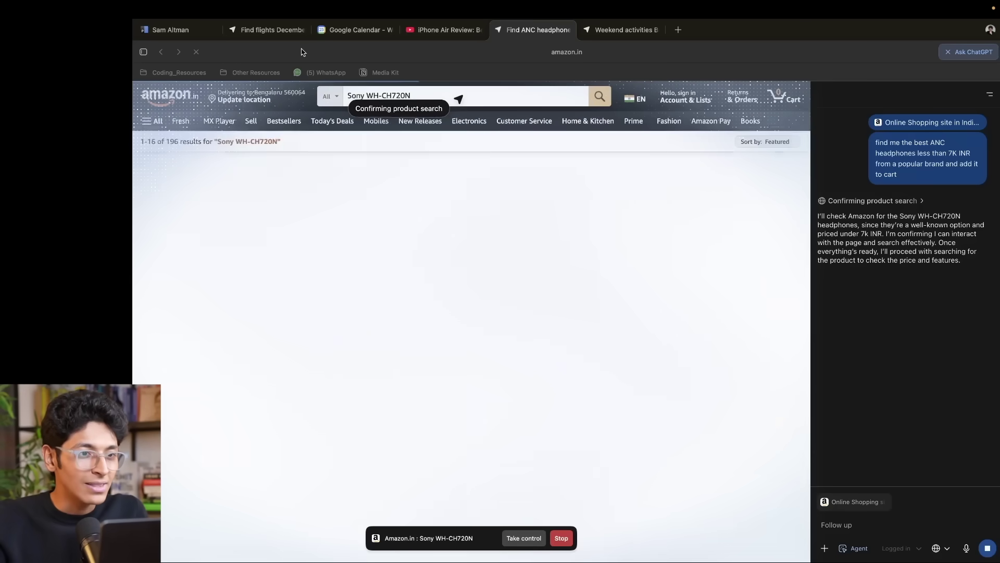
click(269, 29)
click(529, 30)
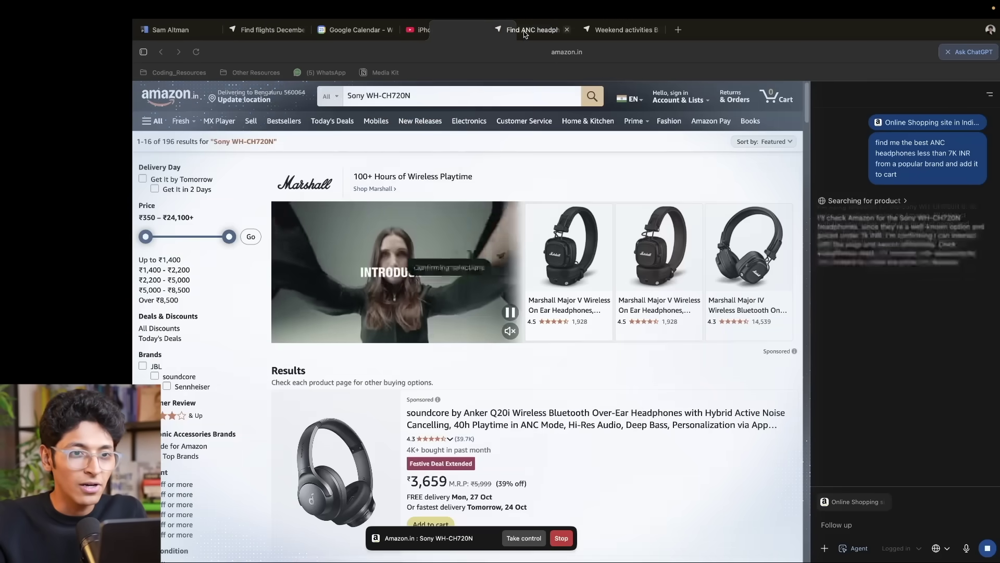
click(612, 31)
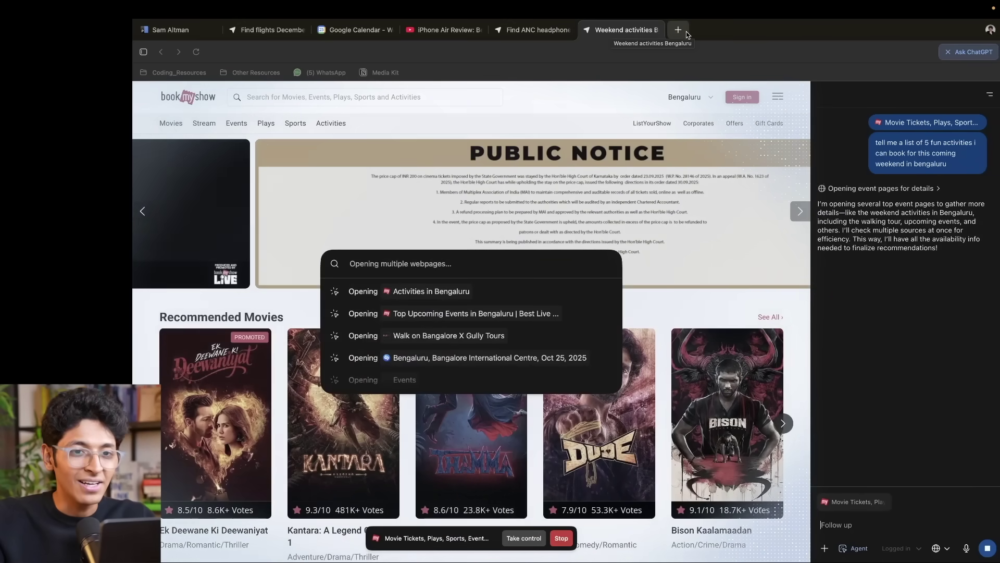
click(677, 30)
Load Gmail in a new tab and switch its ChatGPT sidebar to agent mode
text(mail)
key(Return)
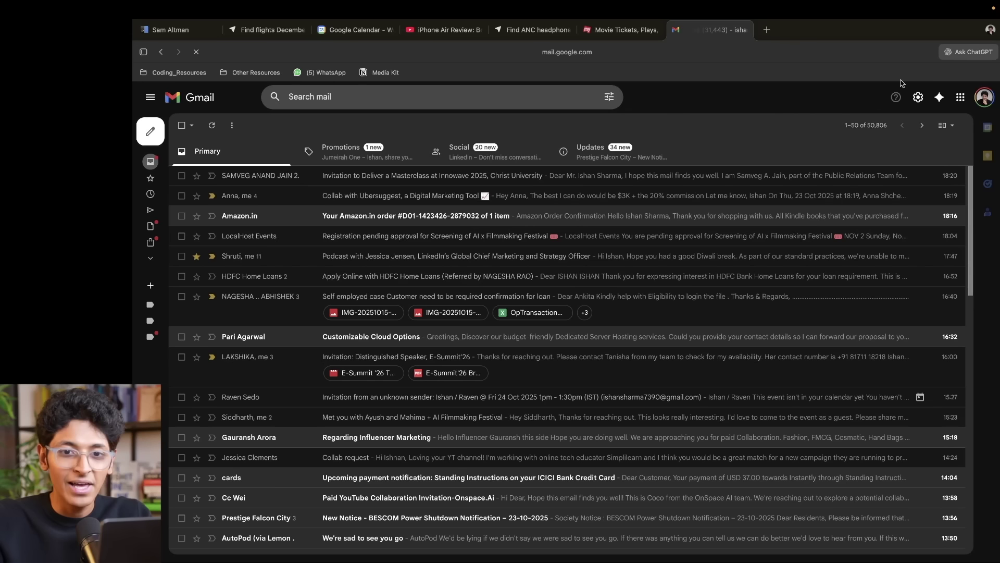
click(969, 52)
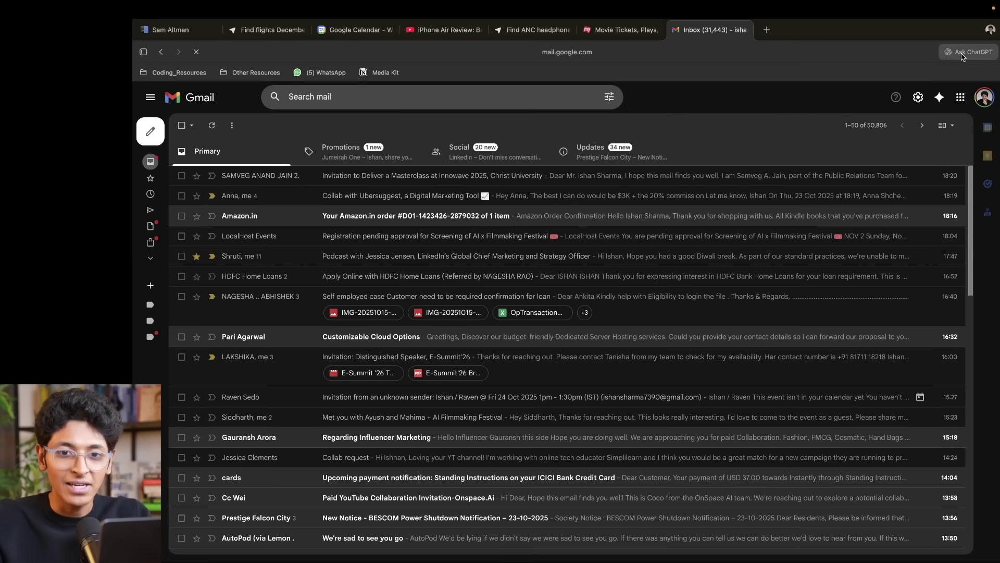
click(824, 547)
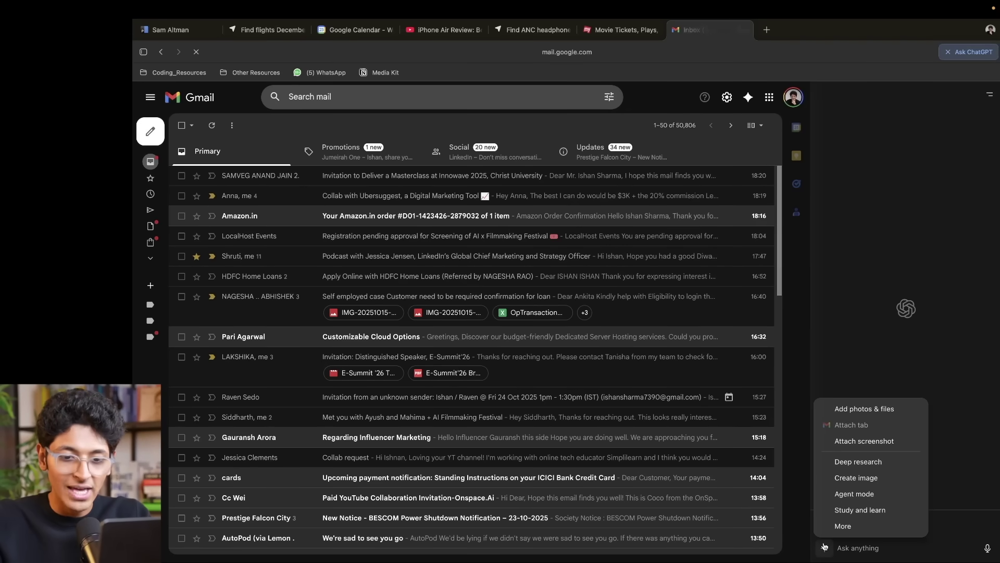
click(855, 493)
Ask the agent for last-30-days emails with coupon codes that could save money
text(find me the recent emails less than 30 days)
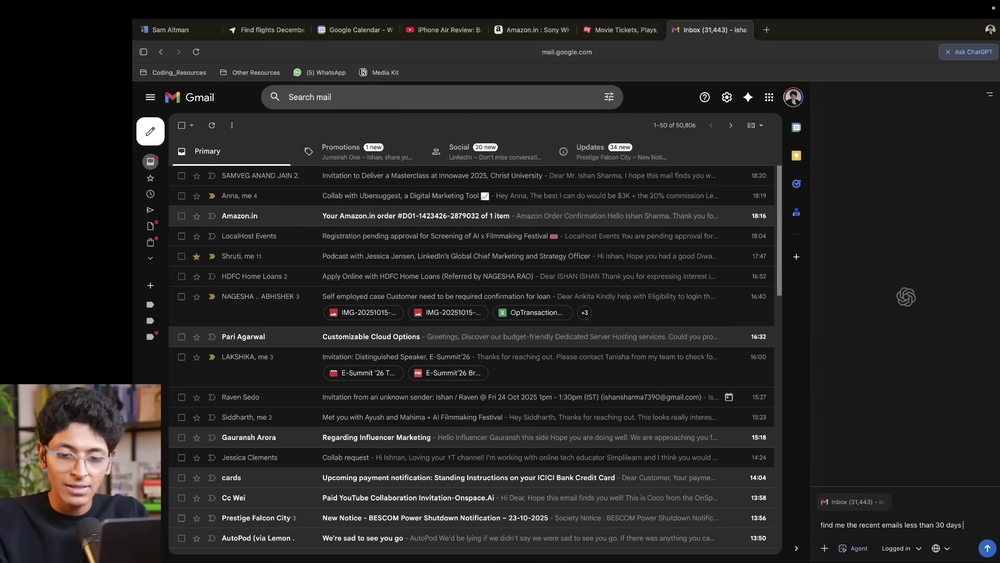
text(are about a)
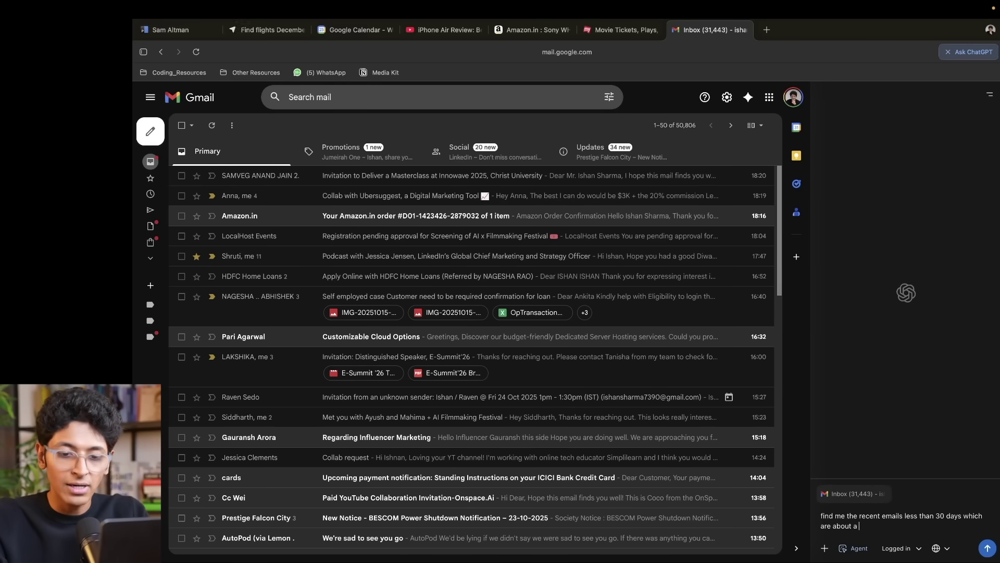
text( coupon code i can apply)
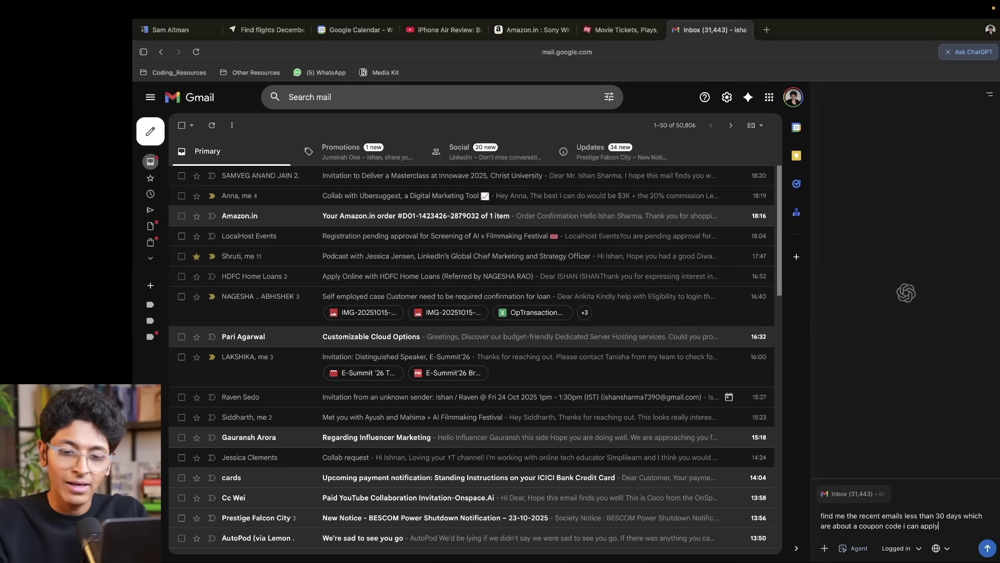
text( and save some moneuy)
key(Return)
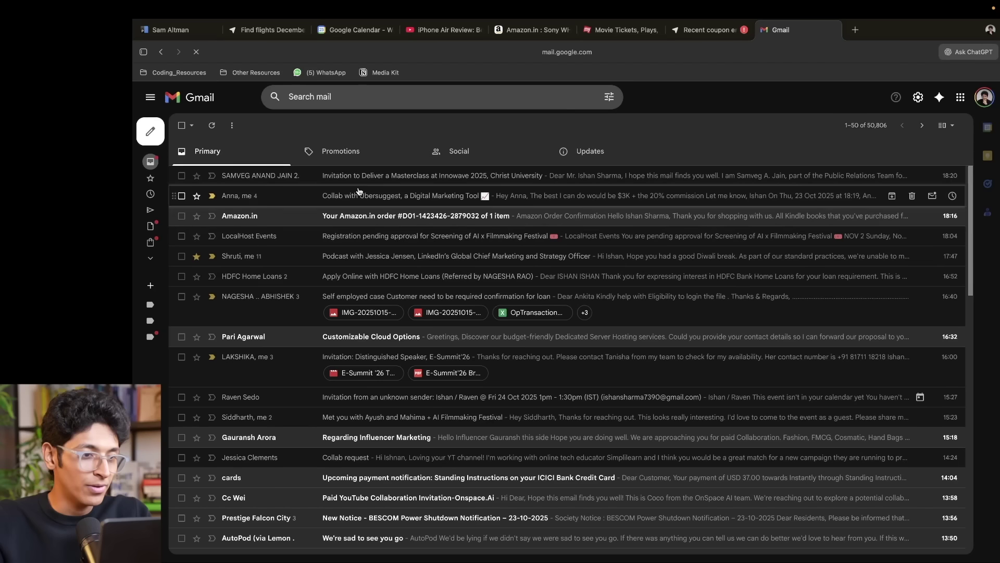
Reply to the Innowave 2025 invitation with 'Hey, I dont want to come to this event.'
click(323, 183)
scroll(333, 260, down, 5)
click(243, 402)
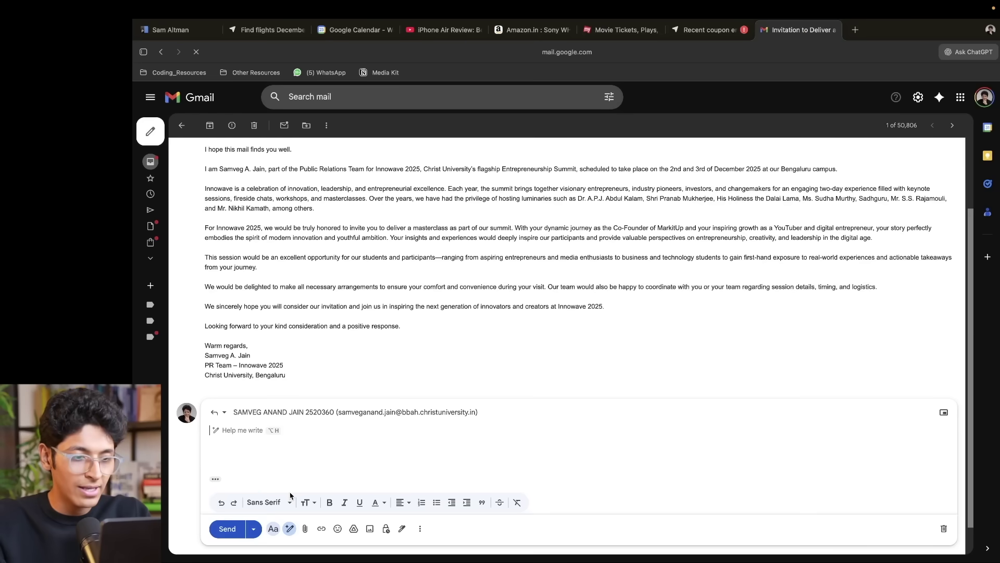
text(Hey, I dont want to)
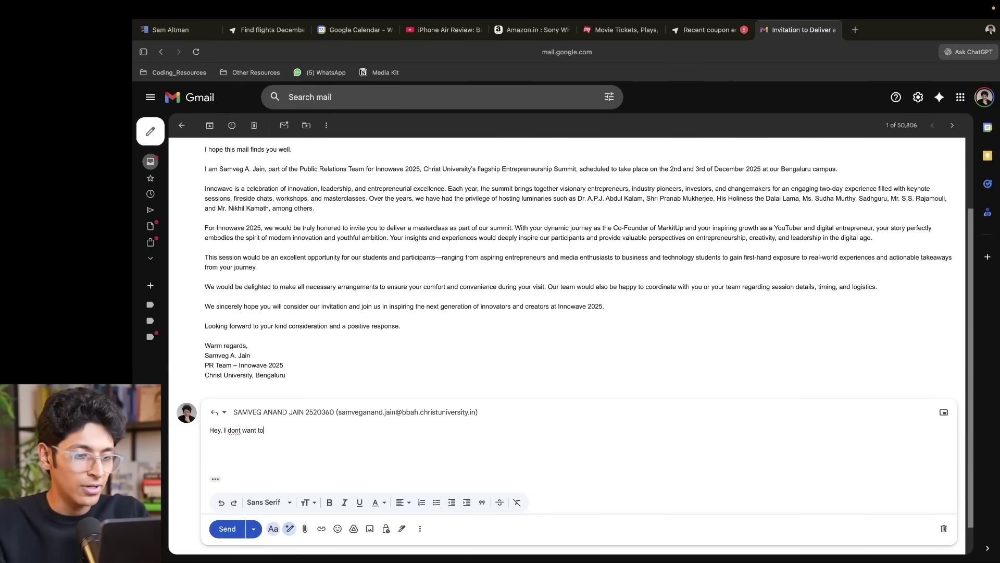
text( come to this event.)
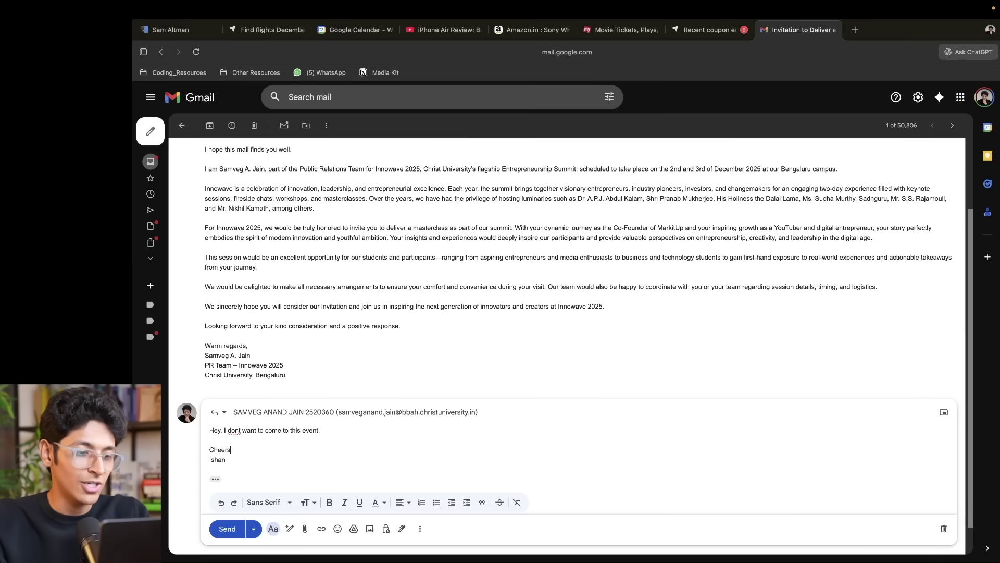
key(BackSpace)
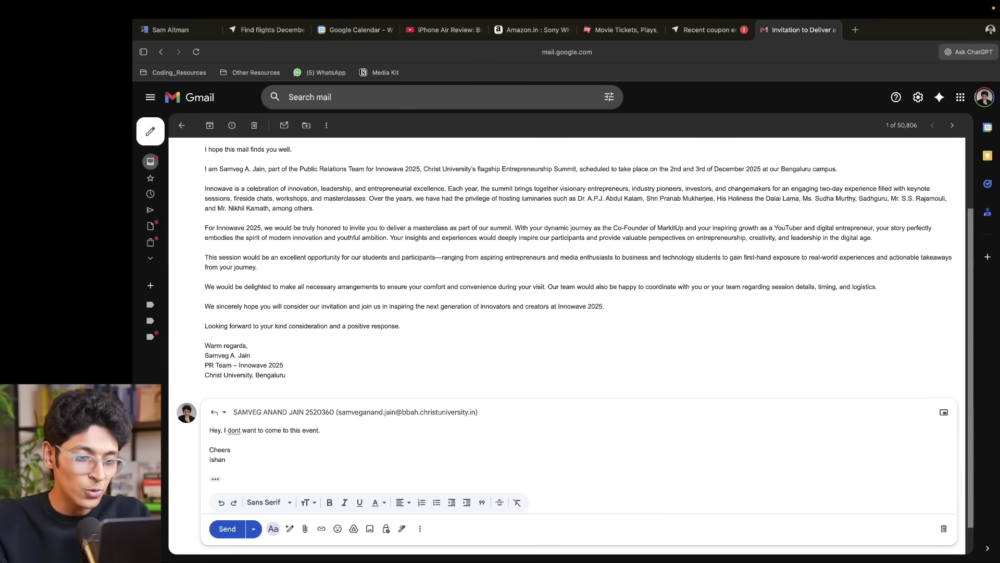
drag(235, 462, 212, 432)
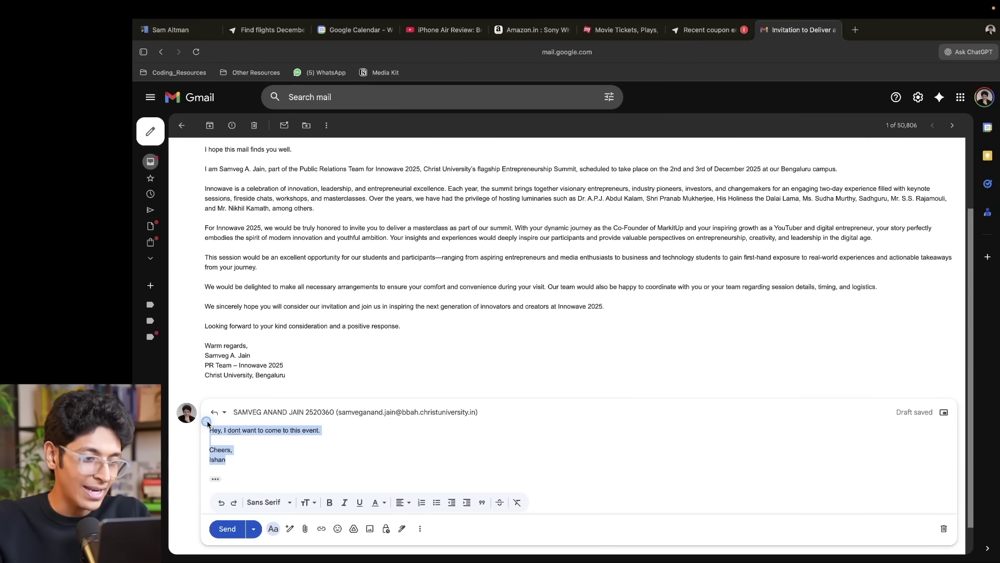
Have Gemini rewrite the too-rude reply nicely and replace the draft with the polite version
click(206, 422)
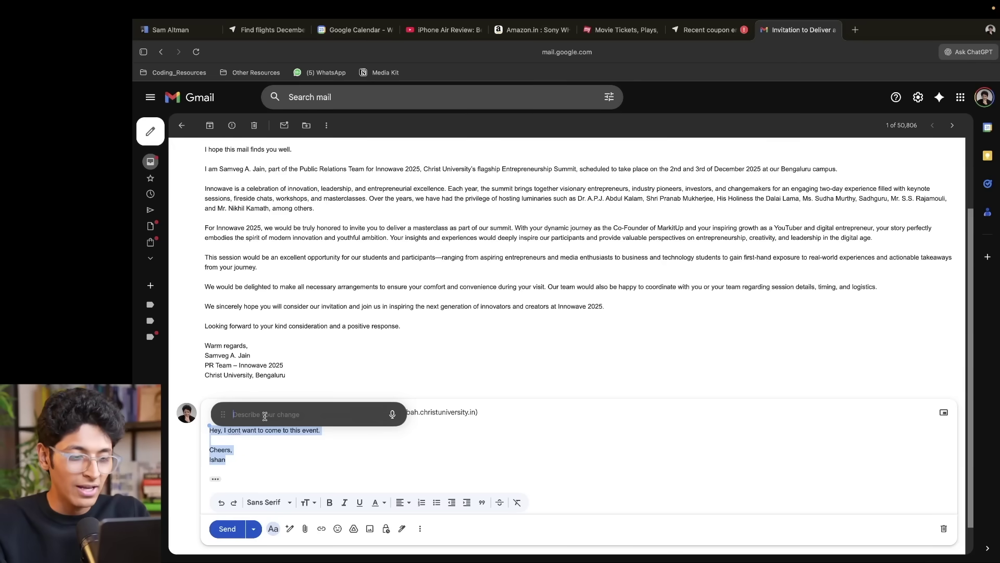
text(this )
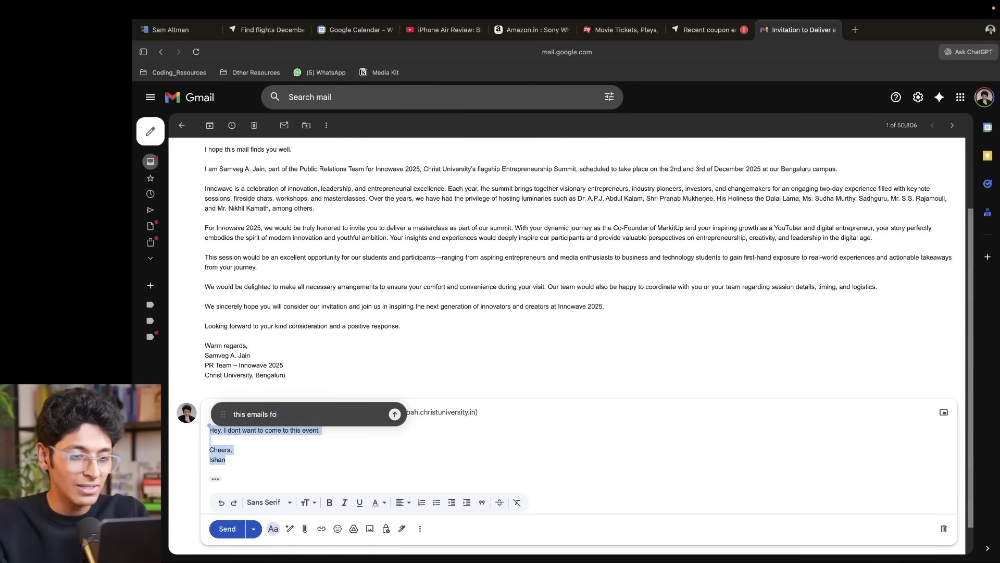
text(emails sound dt)
key(BackSpace)
key(BackSpace)
key(BackSpace)
text(s )
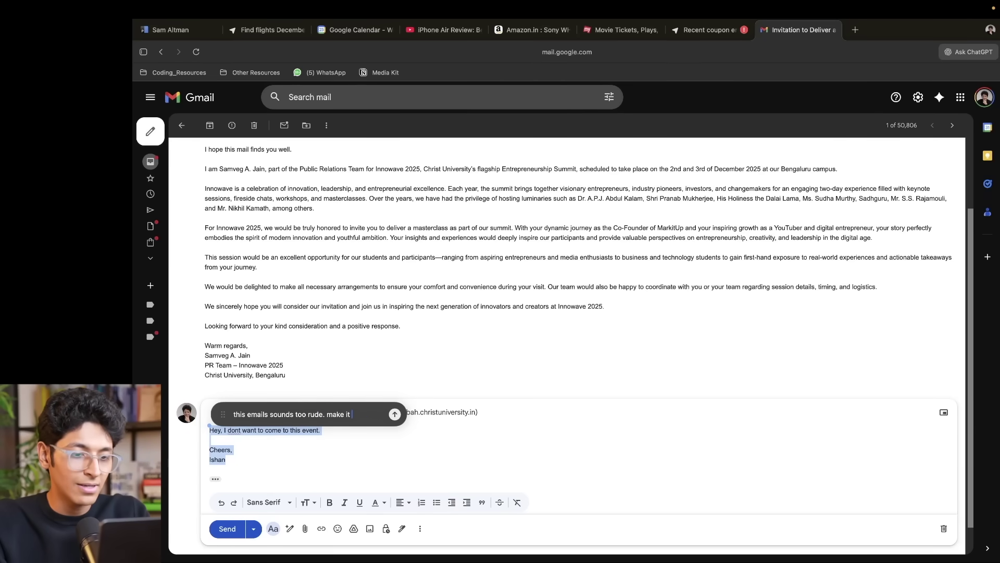
text(too rude. make it nice)
key(Return)
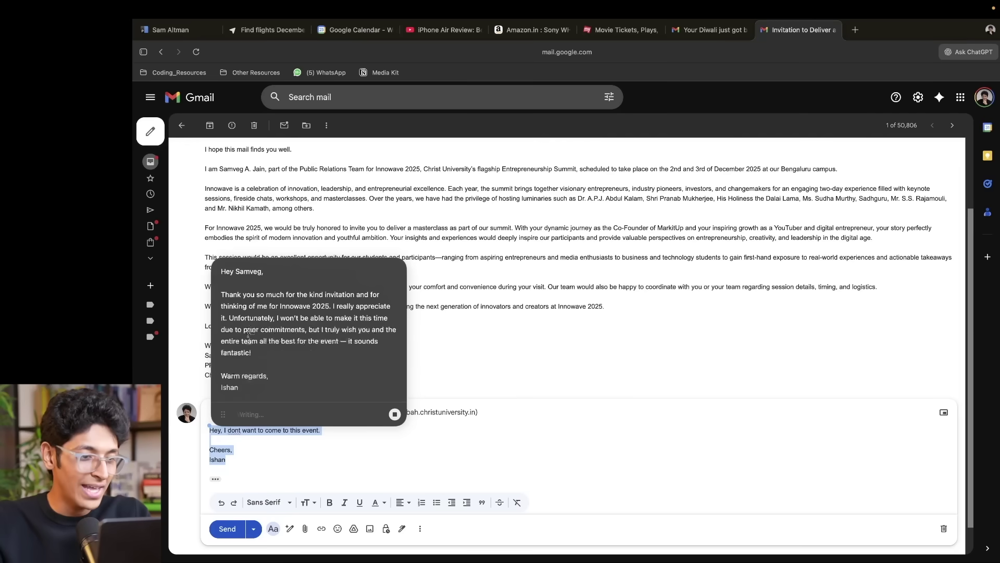
click(379, 414)
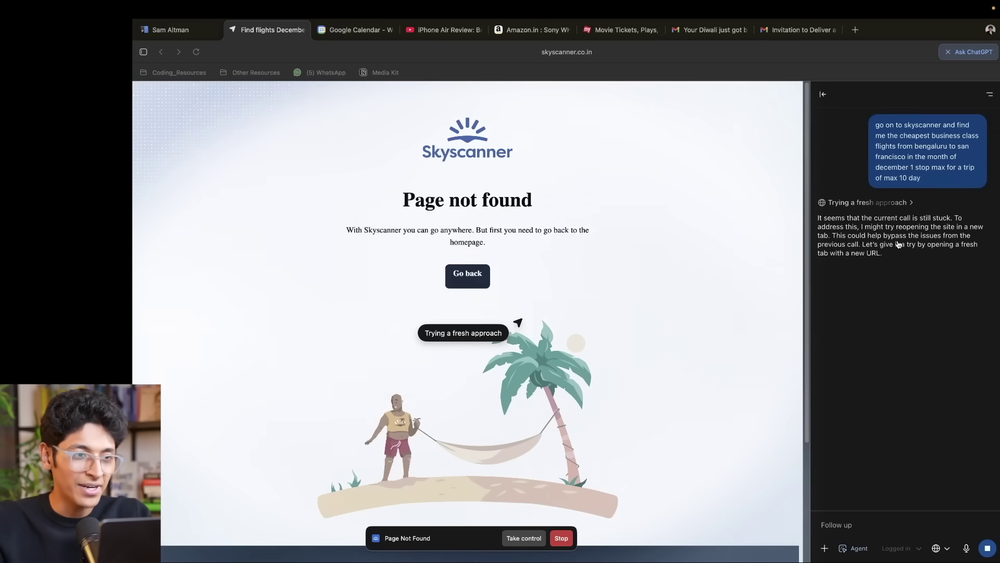
Tell the stuck flight agent 'use google flights instead'
text(use google flig)
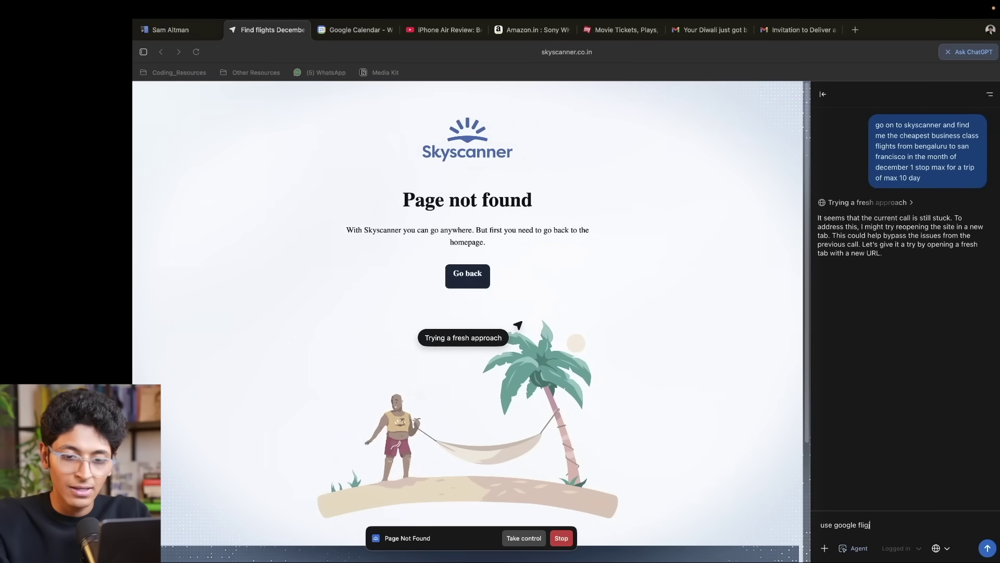
text(hts instead)
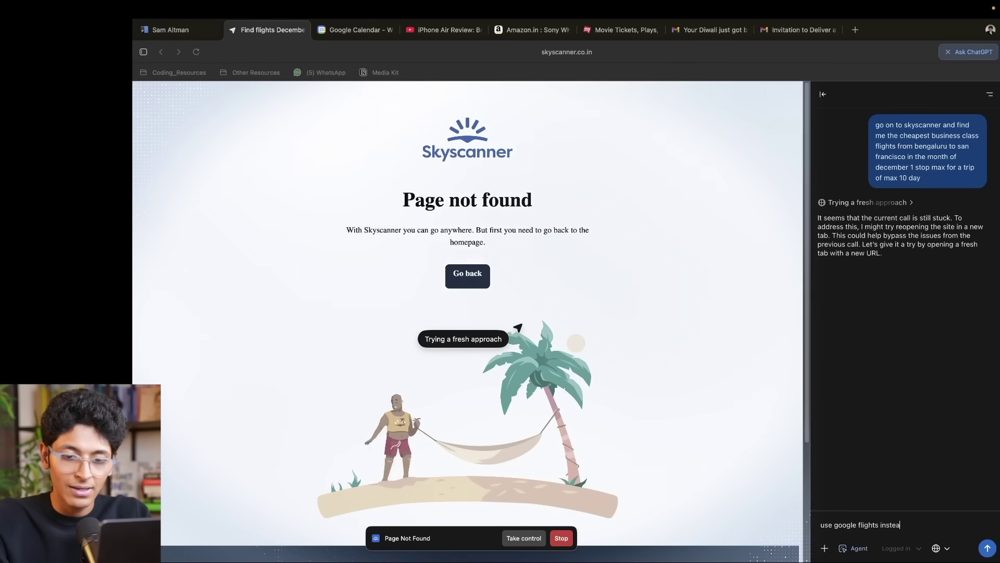
key(Return)
scroll(918, 287, up, 2)
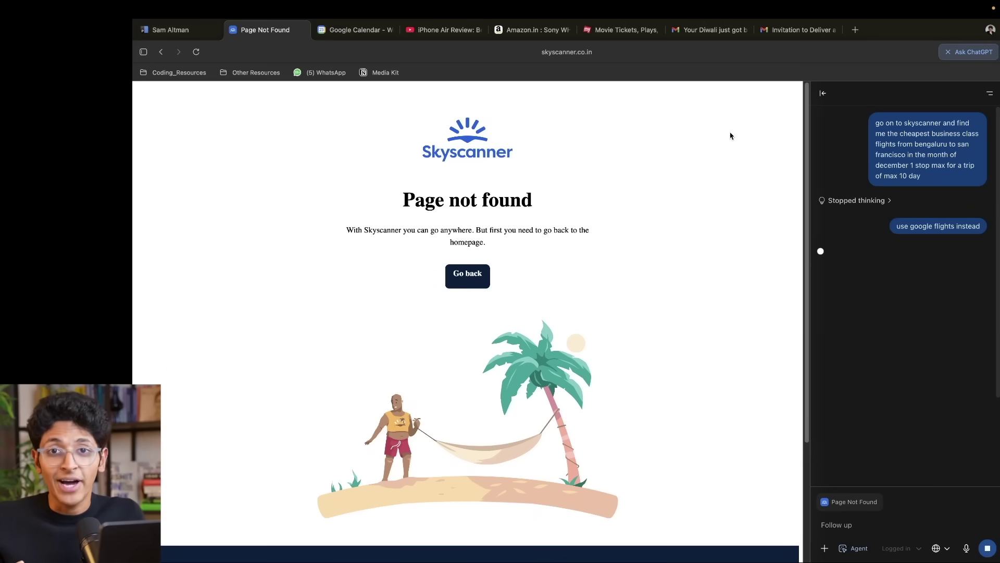
key(super+t)
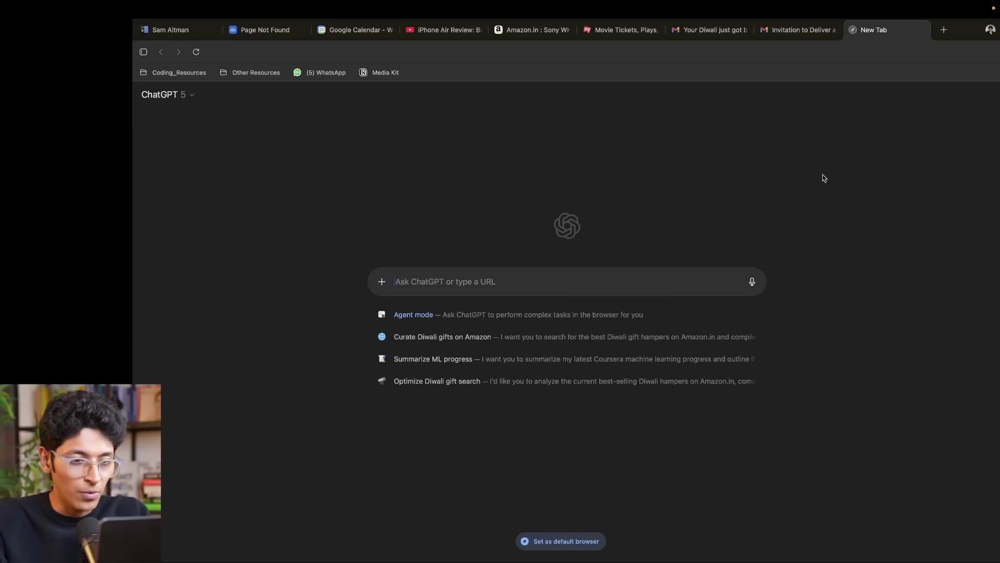
Ask for the latest fintech news in India, opening 5 news tabs with a summary
text(whats the latest news in the world of )
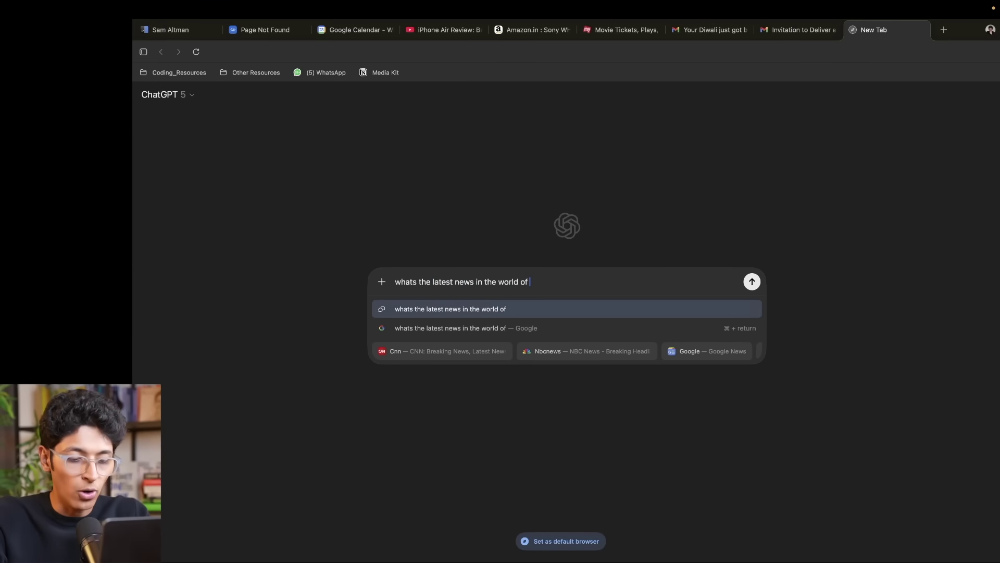
text(fint)
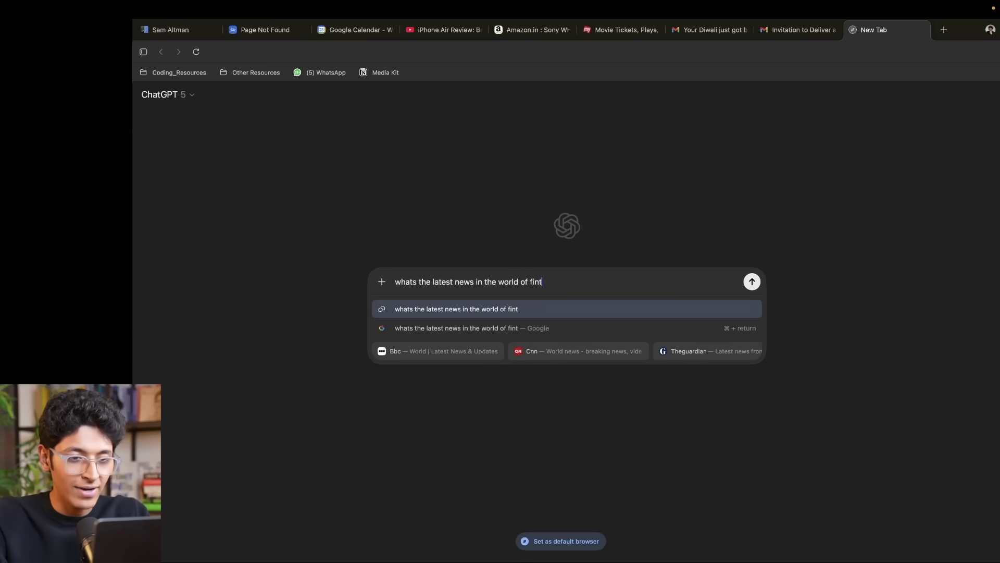
text(ech in india? open )
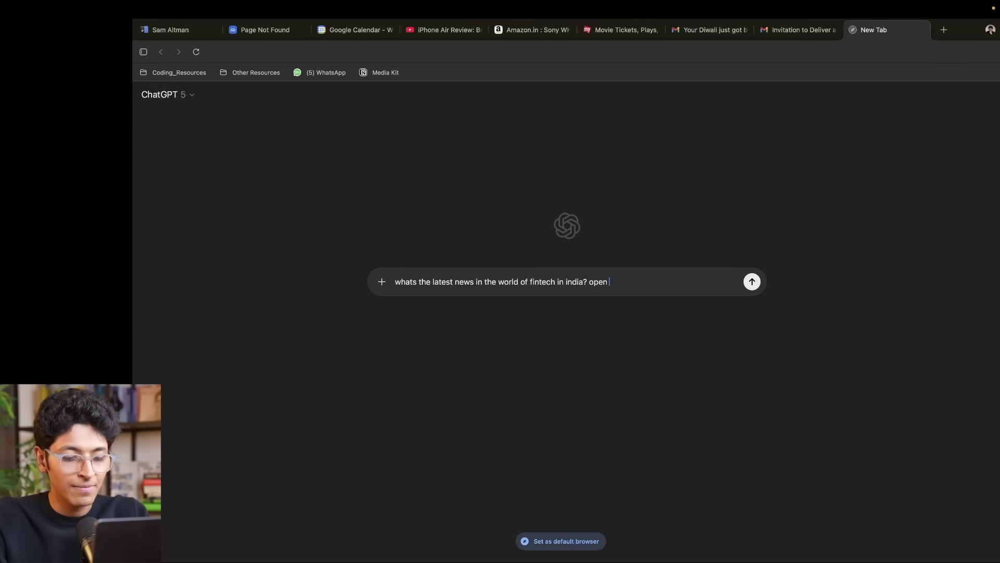
text(5 tabs about the news and also give me a summary)
key(Return)
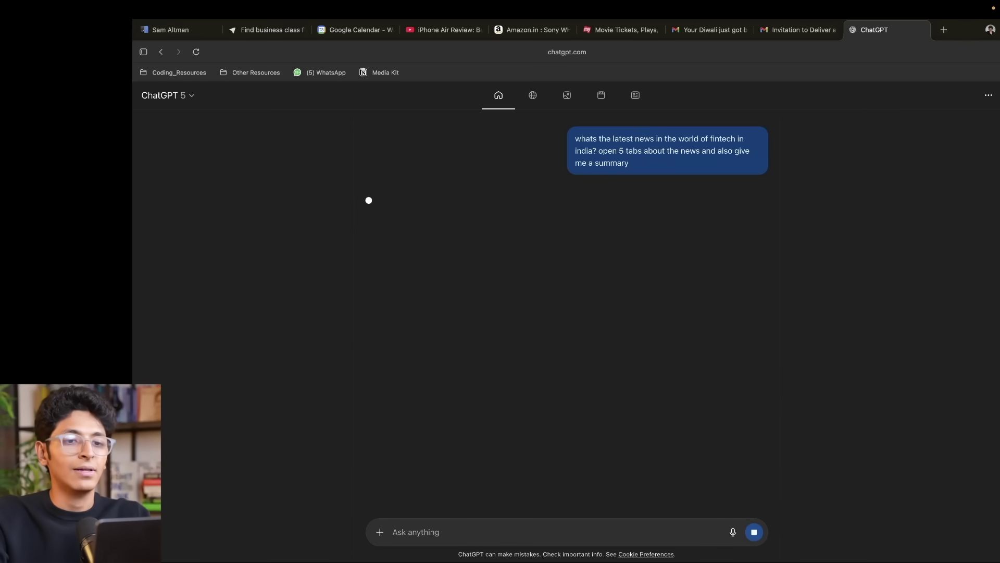
drag(628, 163, 575, 138)
key(super+c)
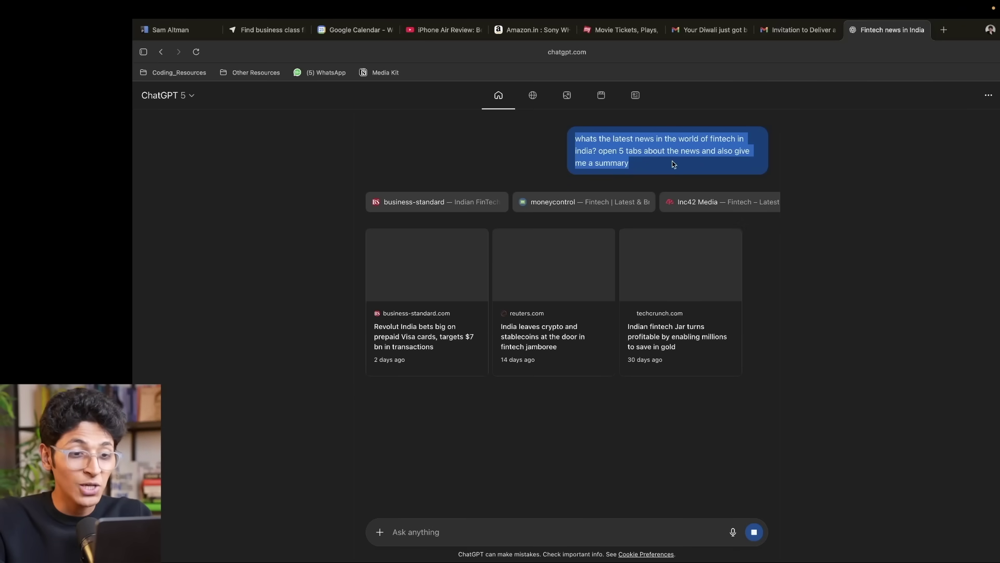
click(943, 30)
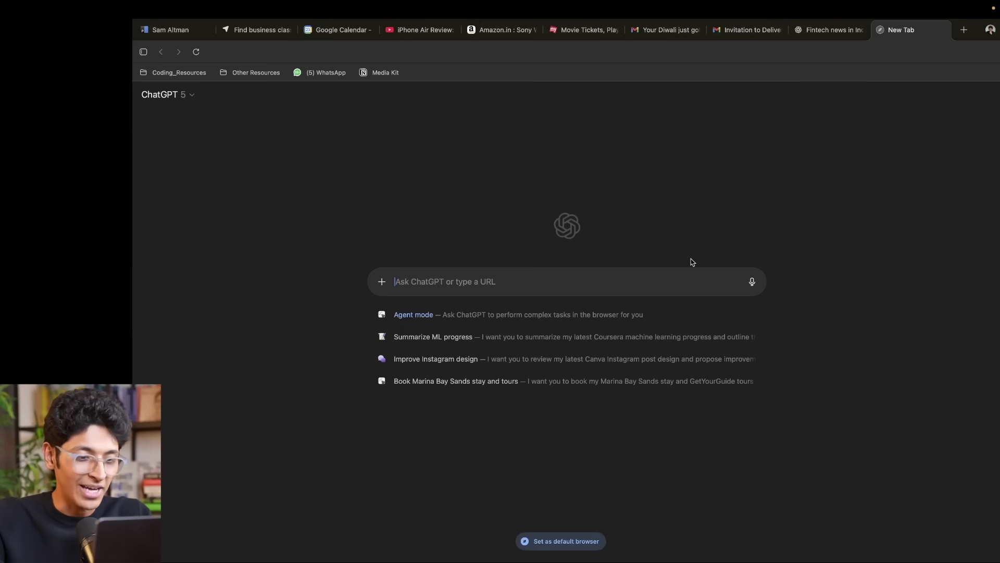
Start an agent task for cheap Bengaluru–San Francisco business class flights on Google Flights
click(417, 314)
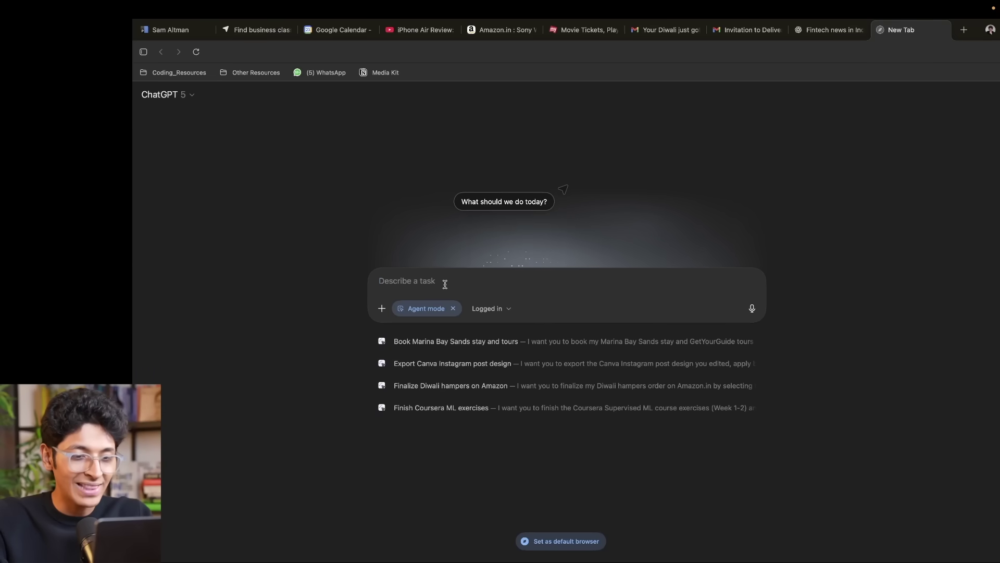
key(super+v)
key(Return)
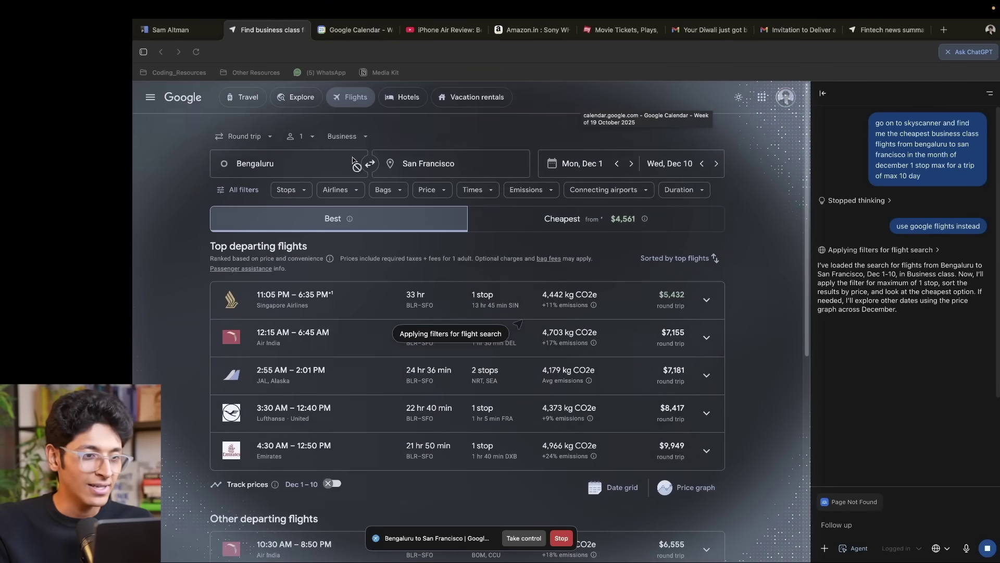
click(172, 29)
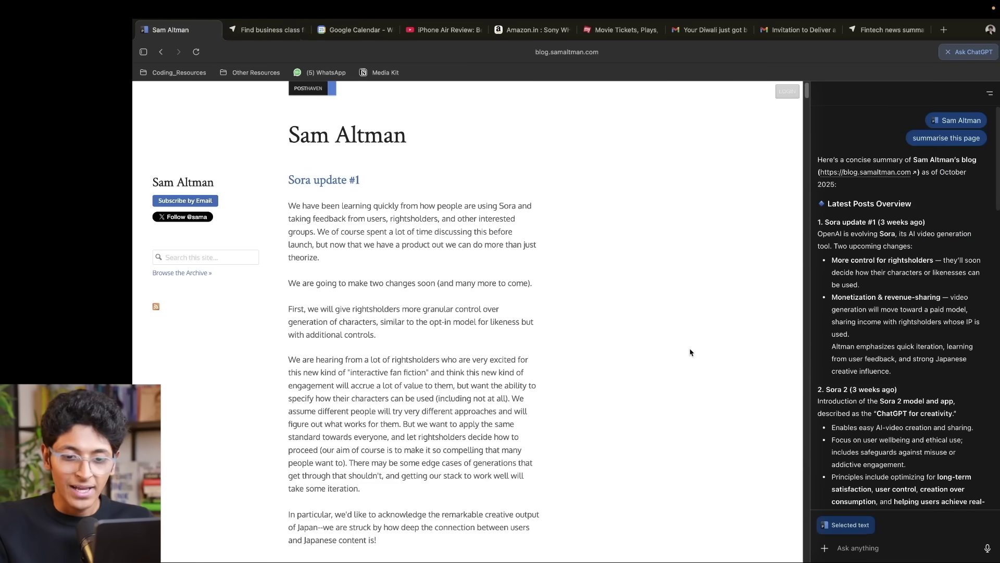
Put the blog's side chat in agent mode, kept logged in, and review its tools
click(824, 547)
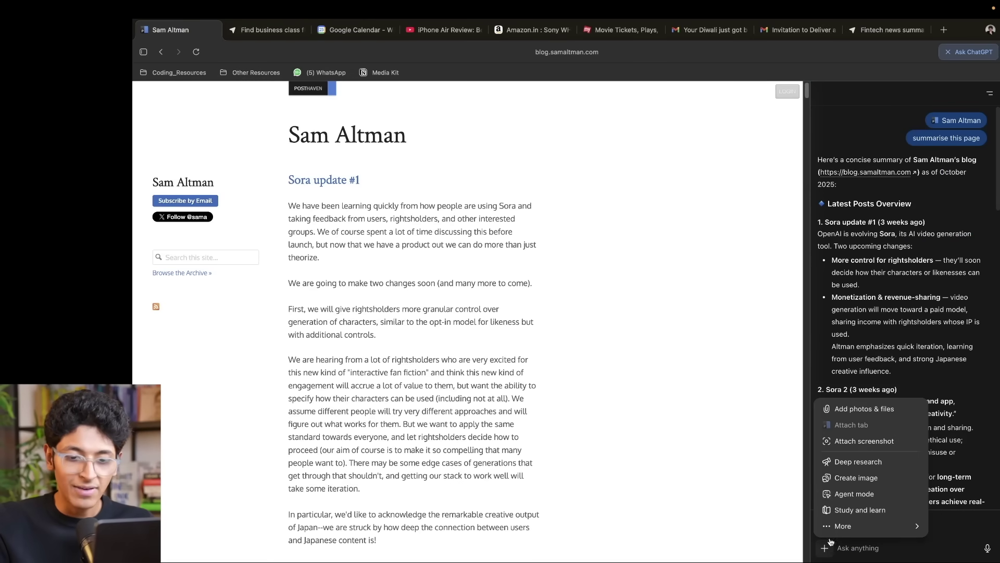
click(864, 493)
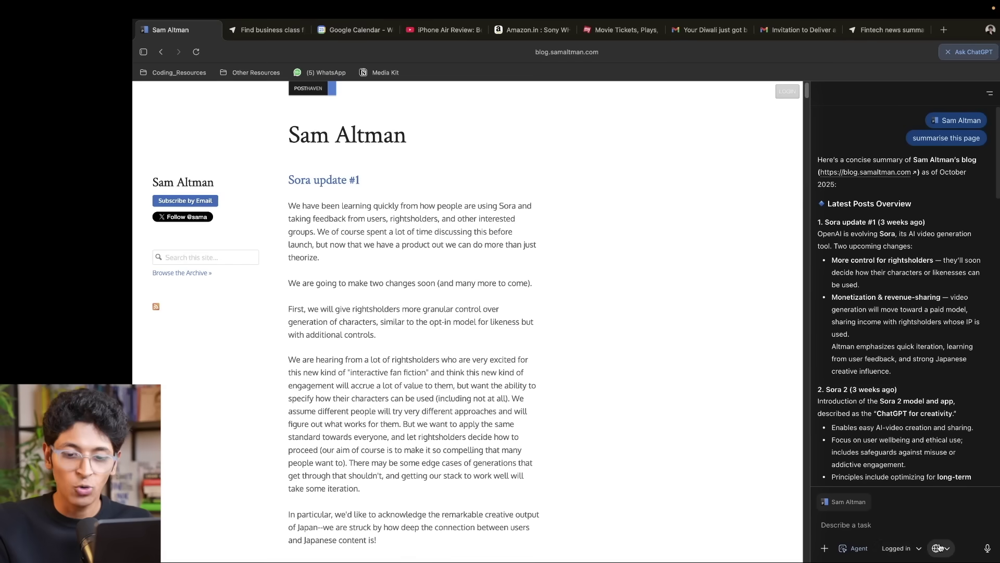
click(917, 549)
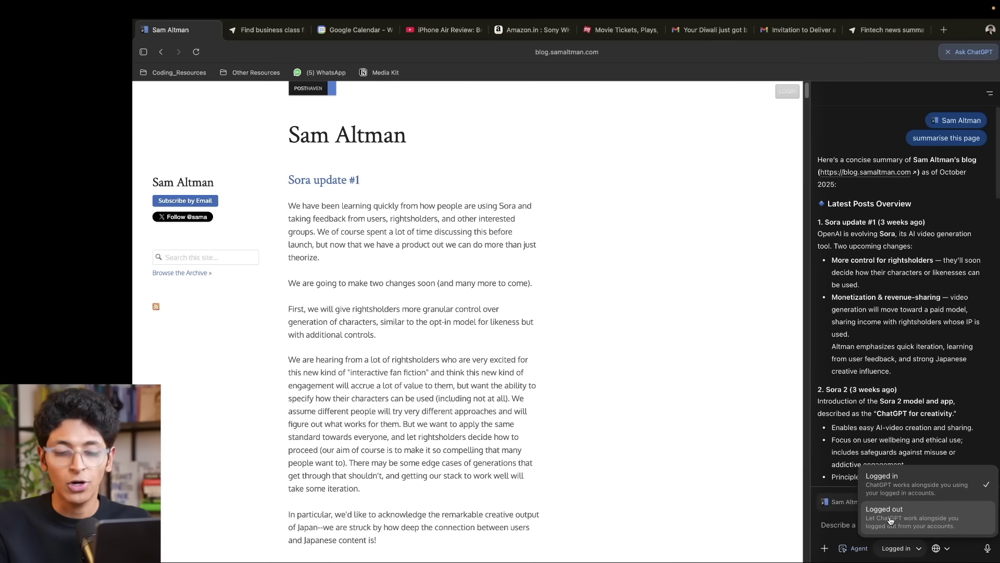
click(847, 523)
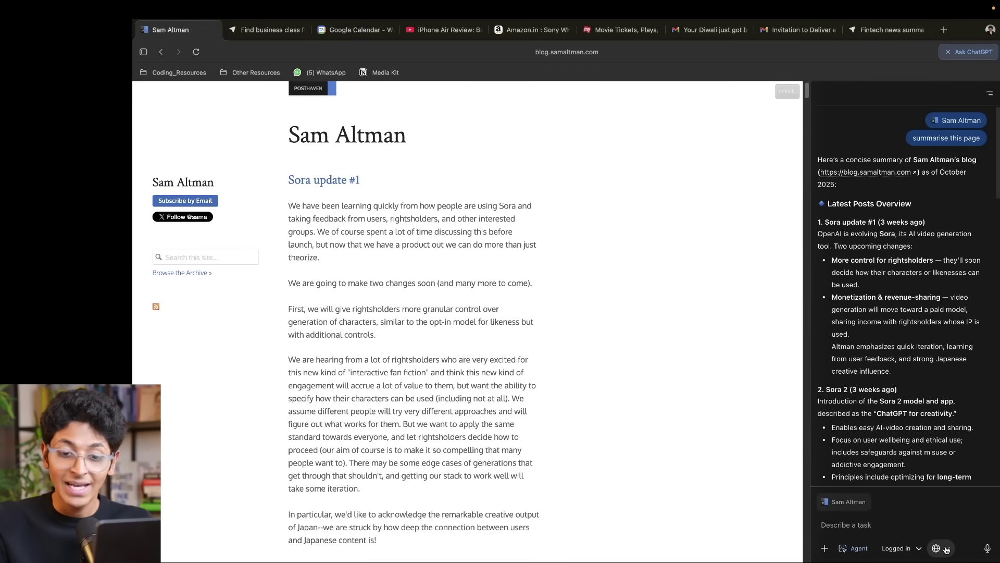
click(946, 549)
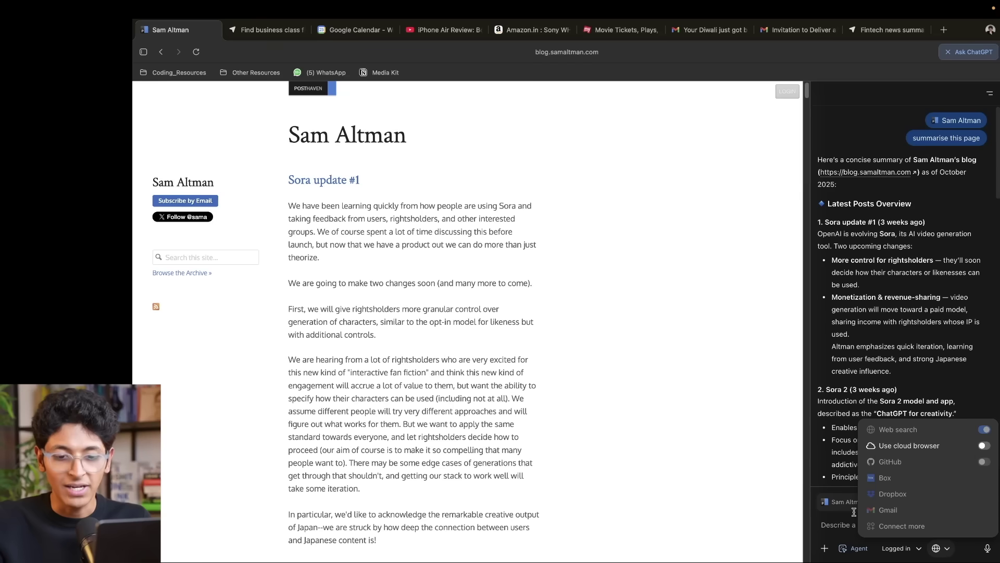
click(836, 511)
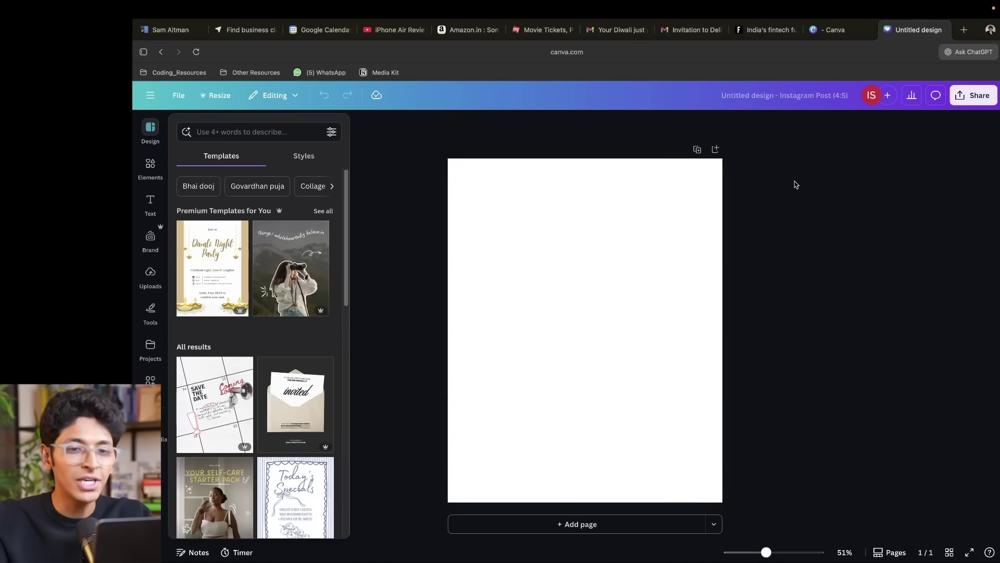
Ask Canva's sidebar agent for a stunning Instagram post thanking everyone and wishing happy Diwali
click(982, 54)
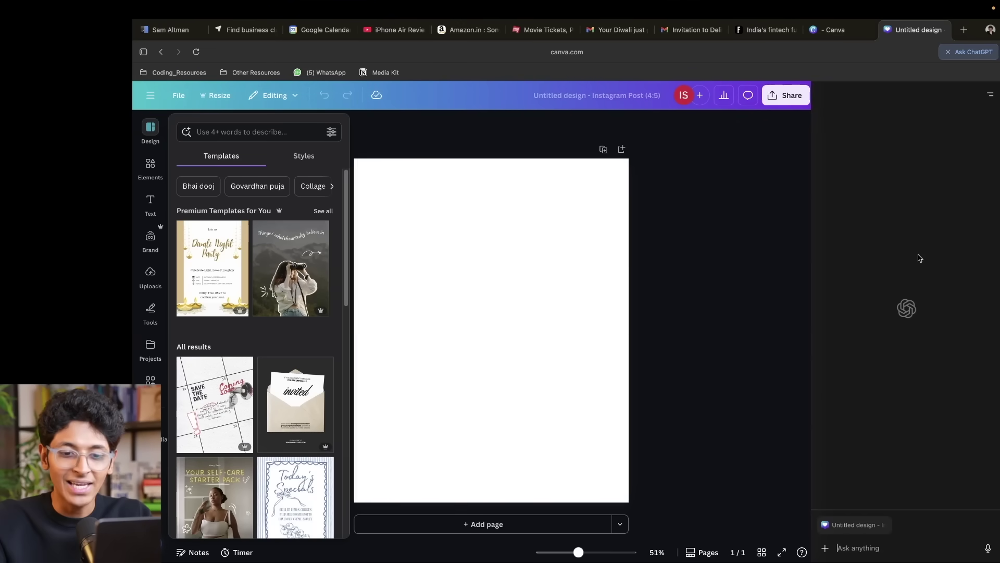
click(825, 551)
click(854, 493)
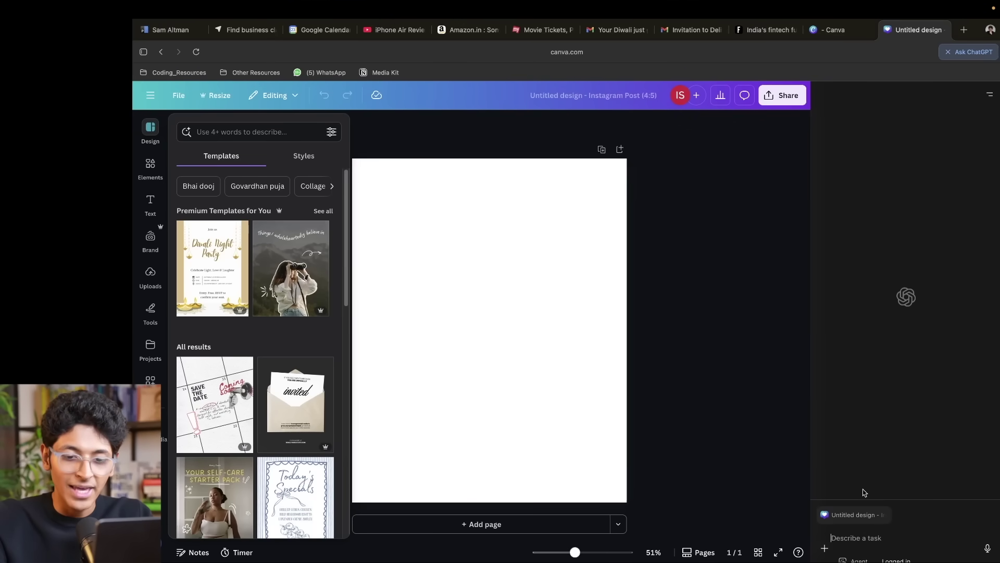
text(create a stunn)
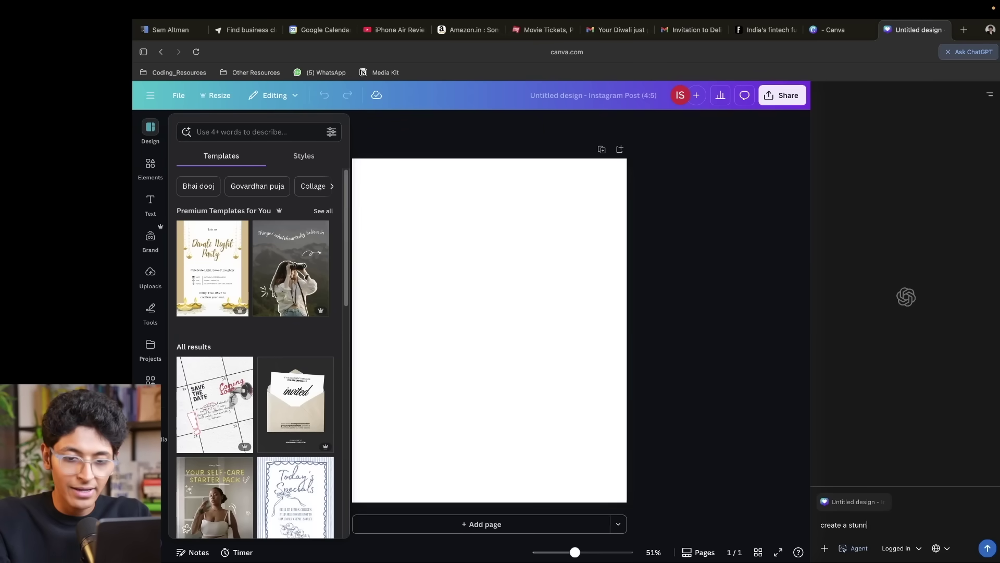
text(ing instagram)
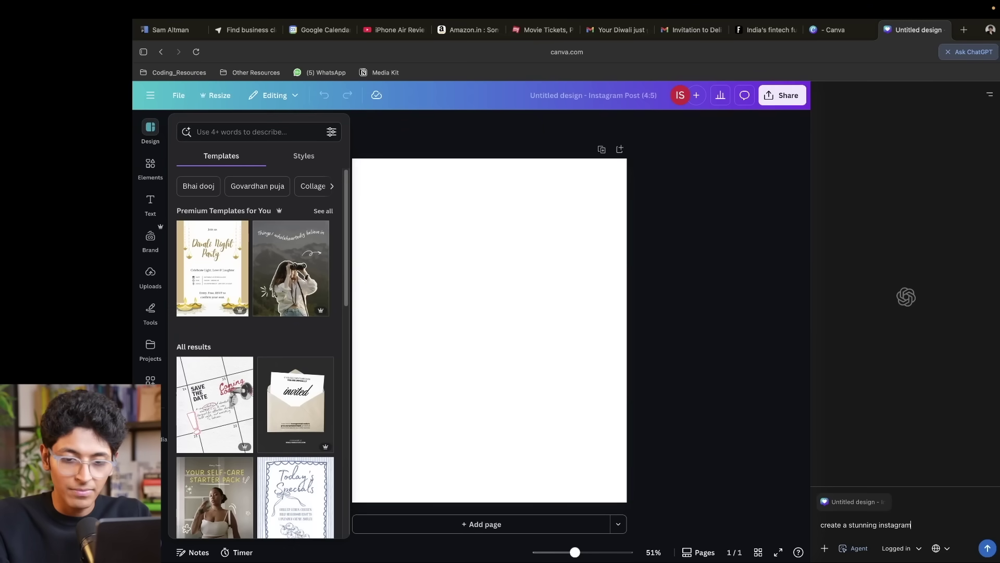
text( post thanks)
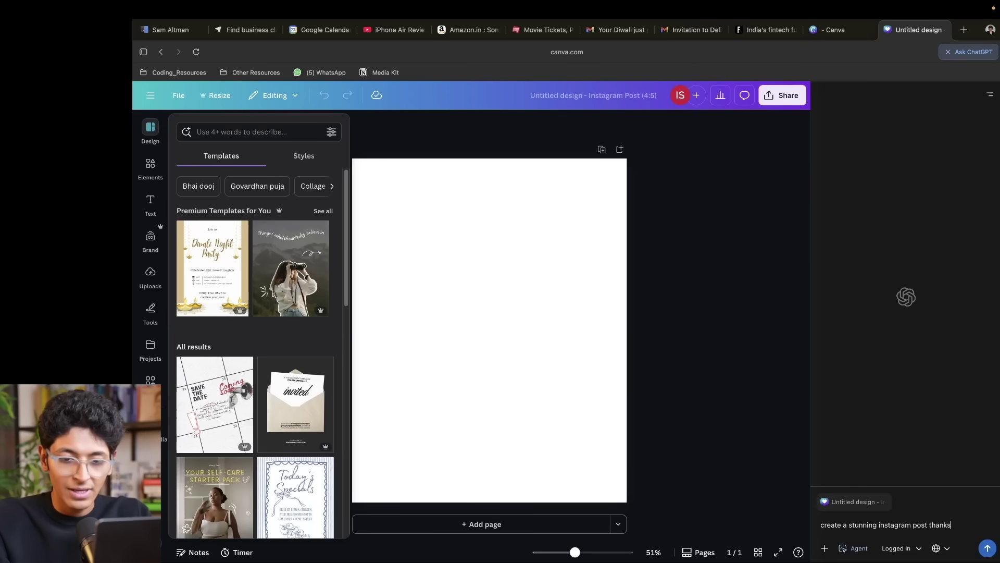
key(BackSpace)
text(ing everyone)
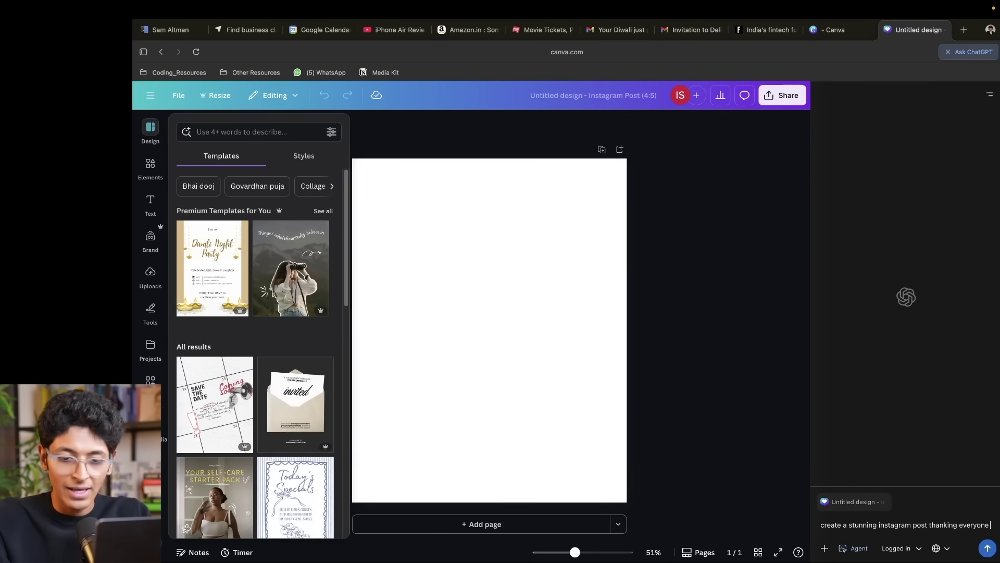
text( and wishing them a happy diw)
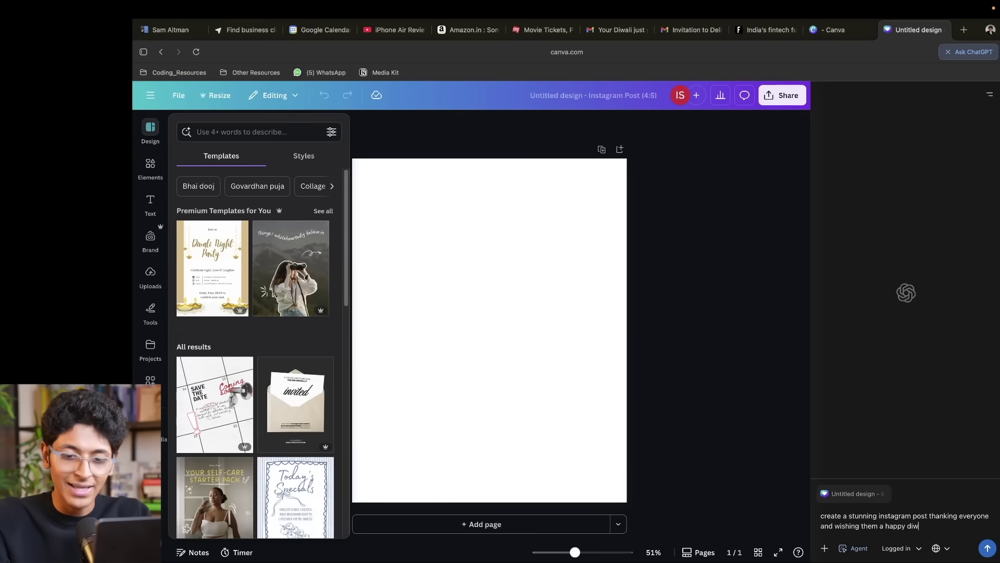
text(ali)
key(Return)
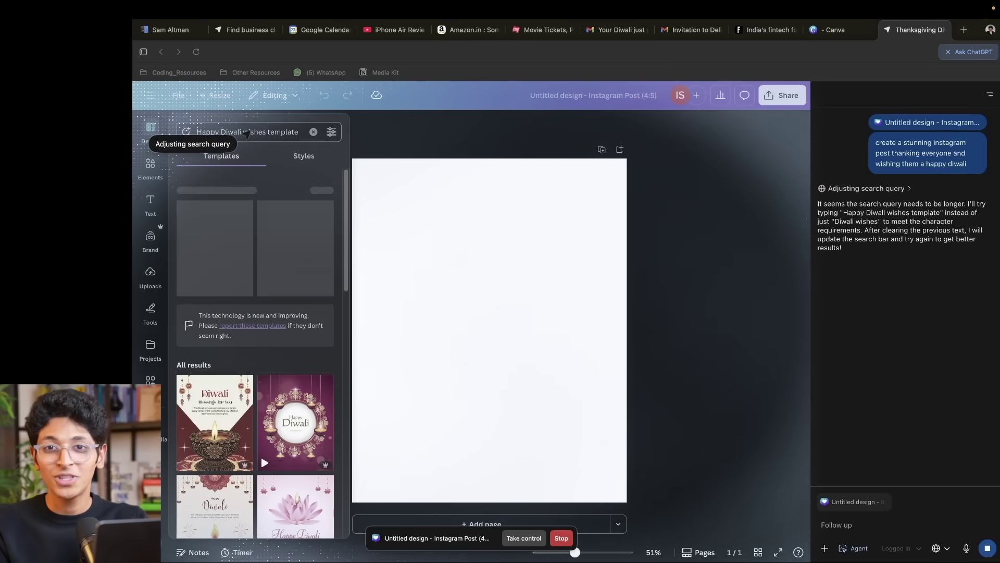
Search Canva templates for 'Happy Diwali festival greeting'
key(ctrl+a)
text(Happy Diwali festival greeting)
key(Return)
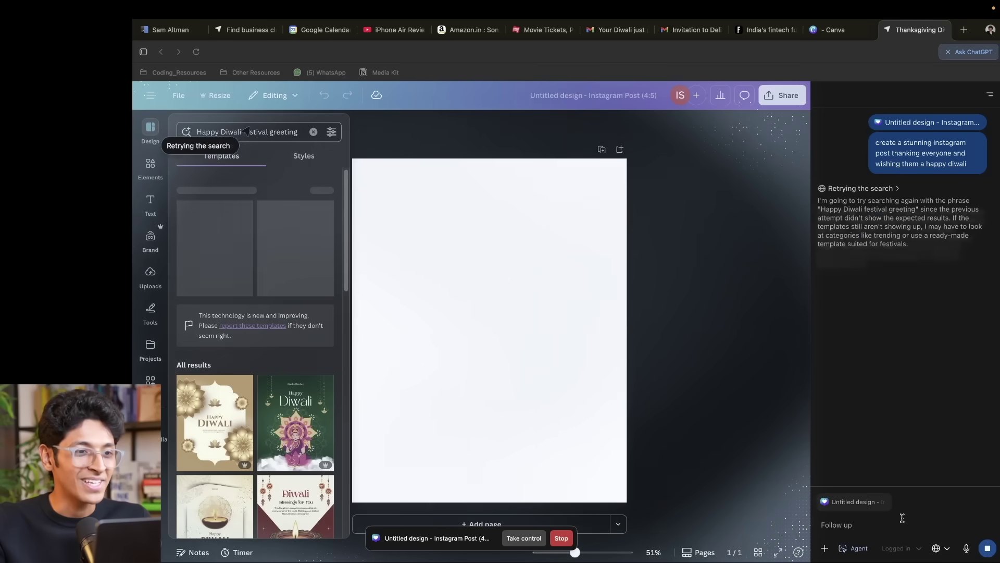
Close the spare Canva tab and move to the fintech funding article
click(842, 30)
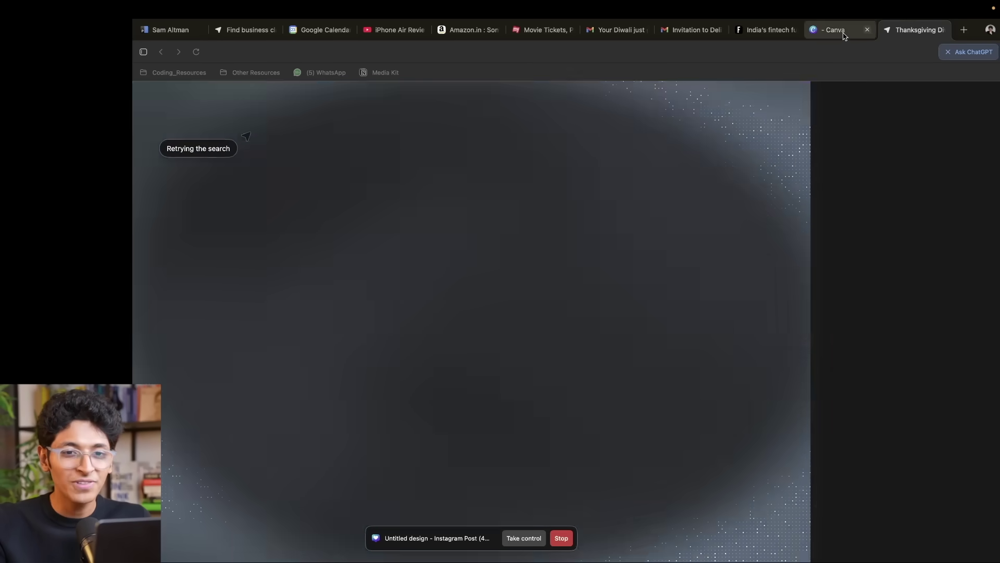
click(867, 31)
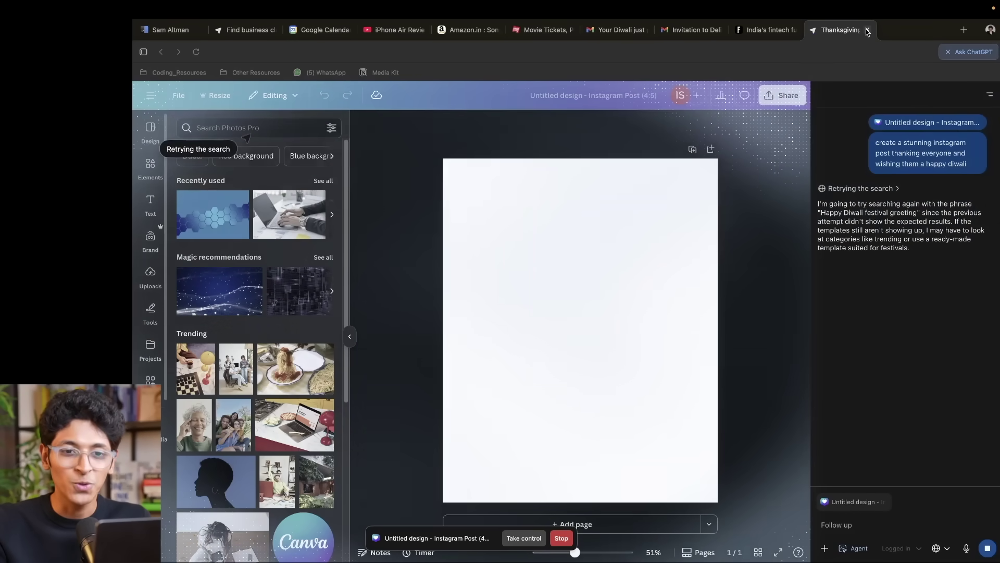
key(ctrl+shift+Tab)
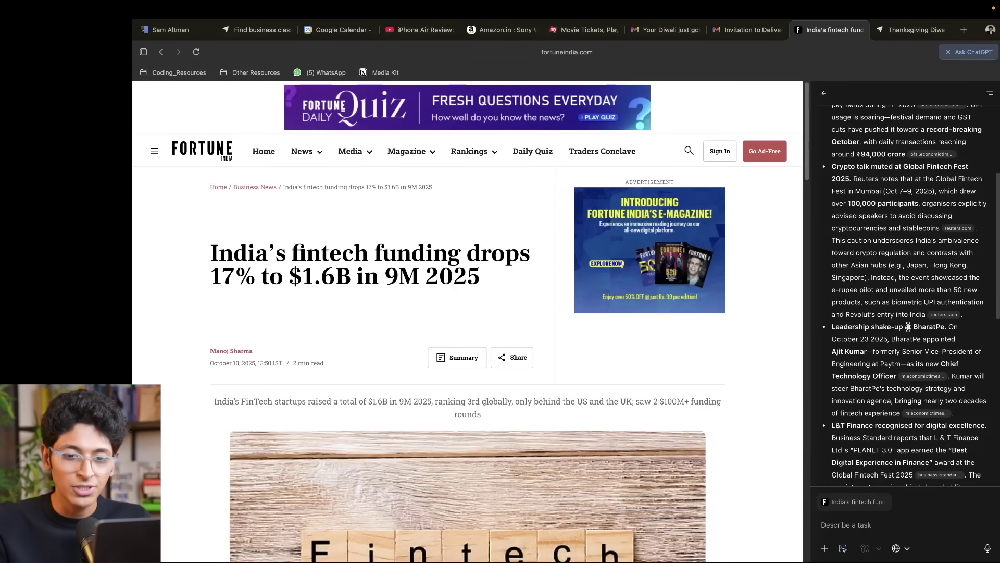
List the fintech summary's five source tabs and open the L&T Finance article
click(947, 328)
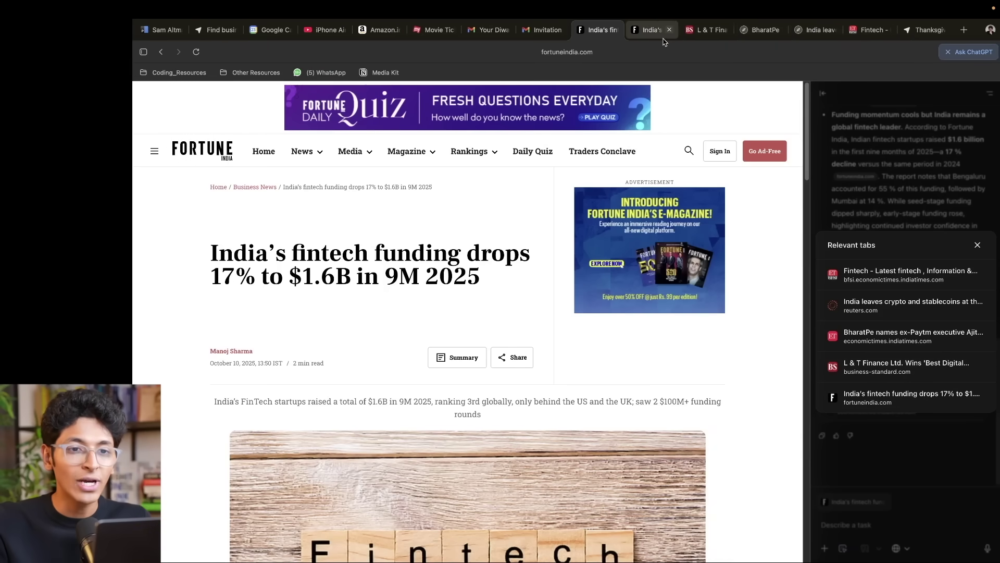
click(690, 33)
scroll(695, 346, down, 5)
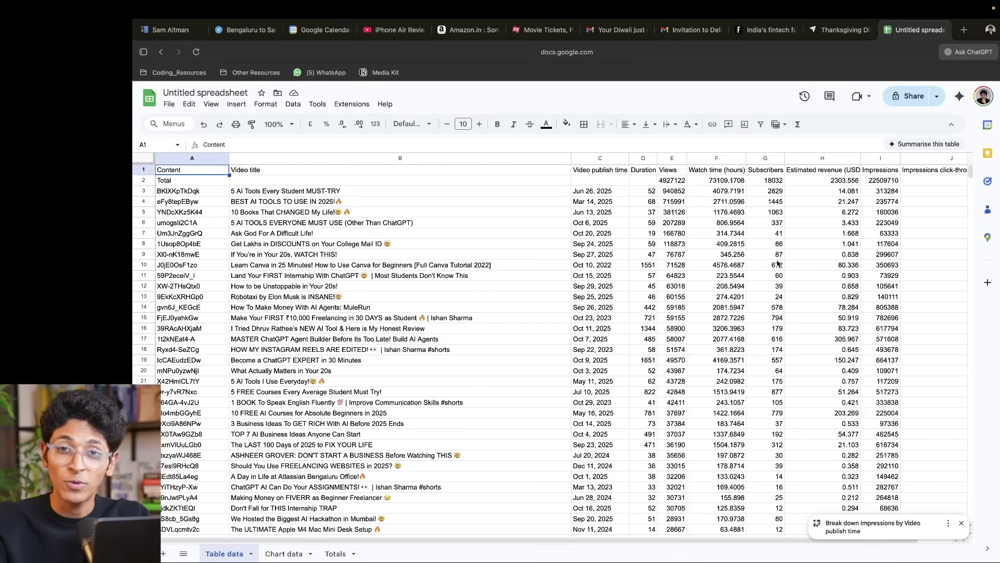
Open the ChatGPT sidebar beside the spreadsheet and switch it to Agent mode
click(971, 52)
click(825, 548)
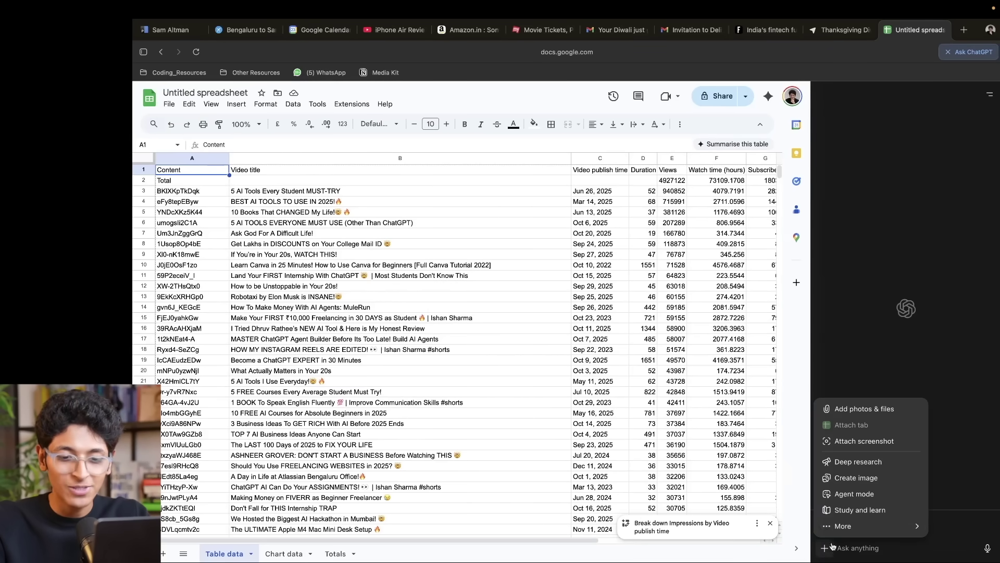
click(863, 501)
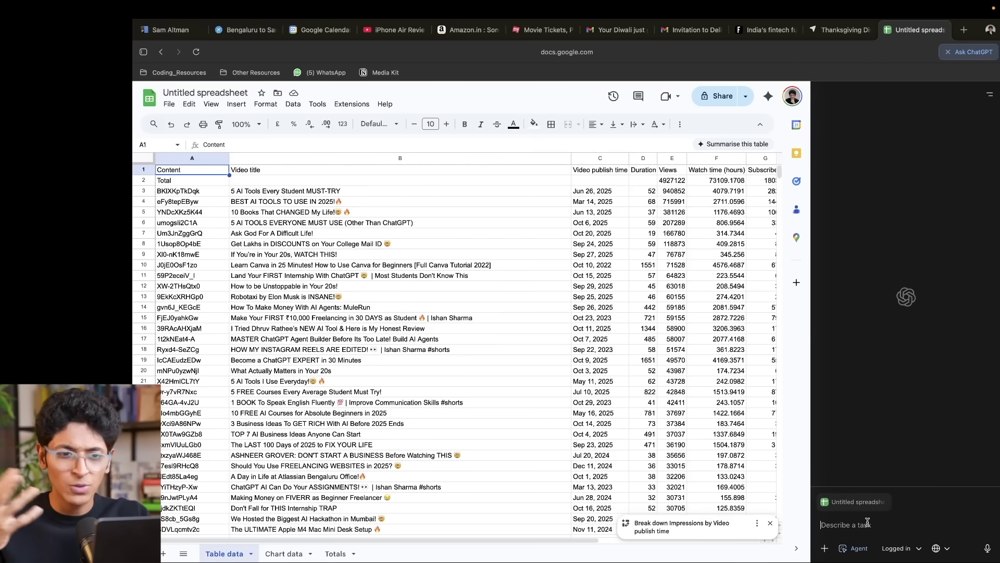
Ask the agent for five video ideas likely to hit 150K views within 2–3 weeks, then check the flights tab
text(find me the top 5)
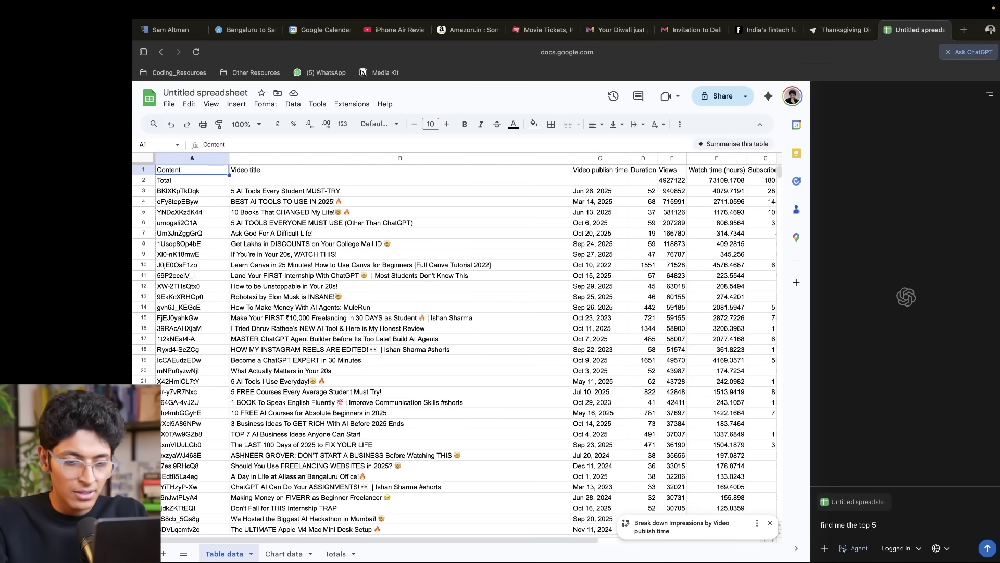
key(BackSpace)
key(BackSpace)
key(BackSpace)
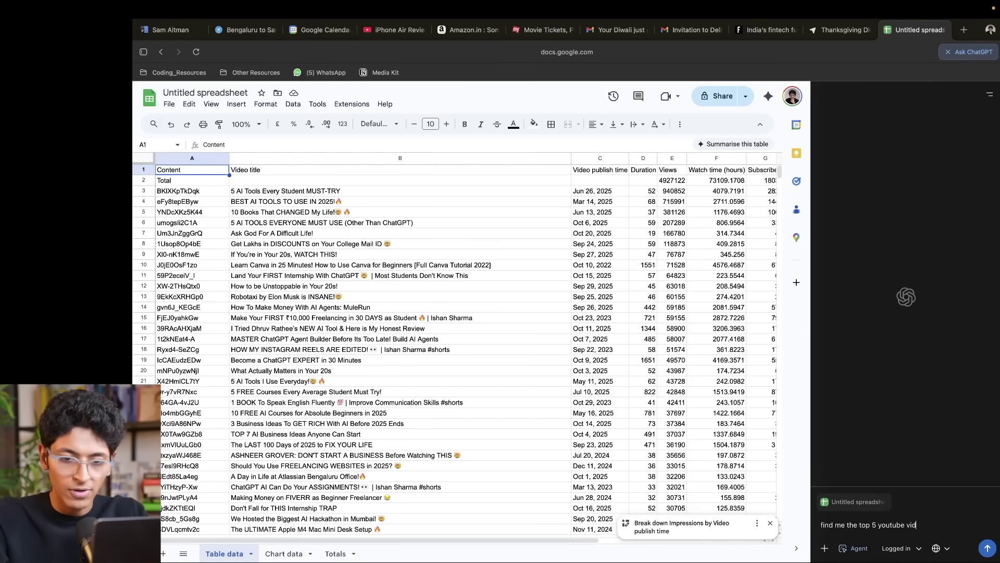
key(BackSpace)
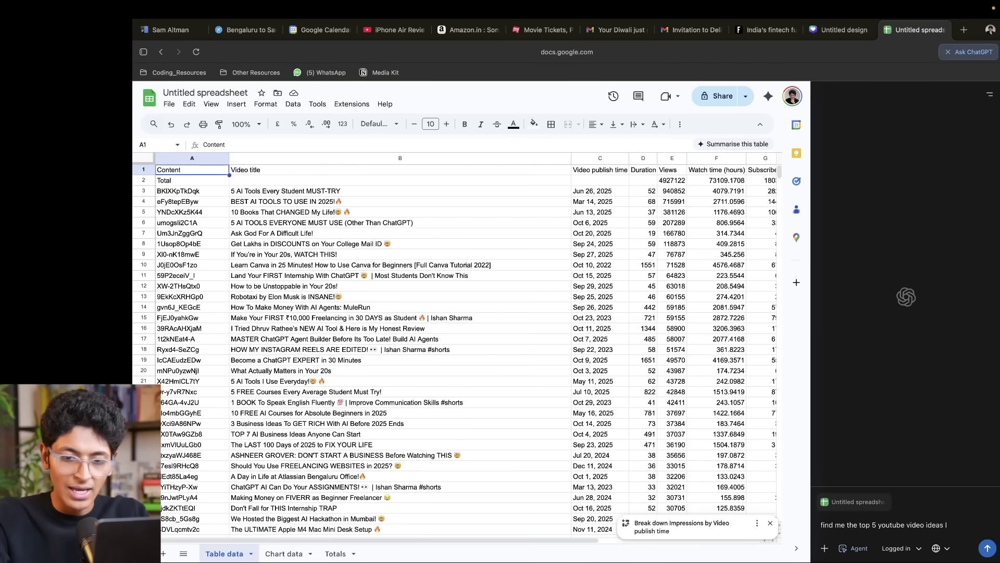
text(should make)
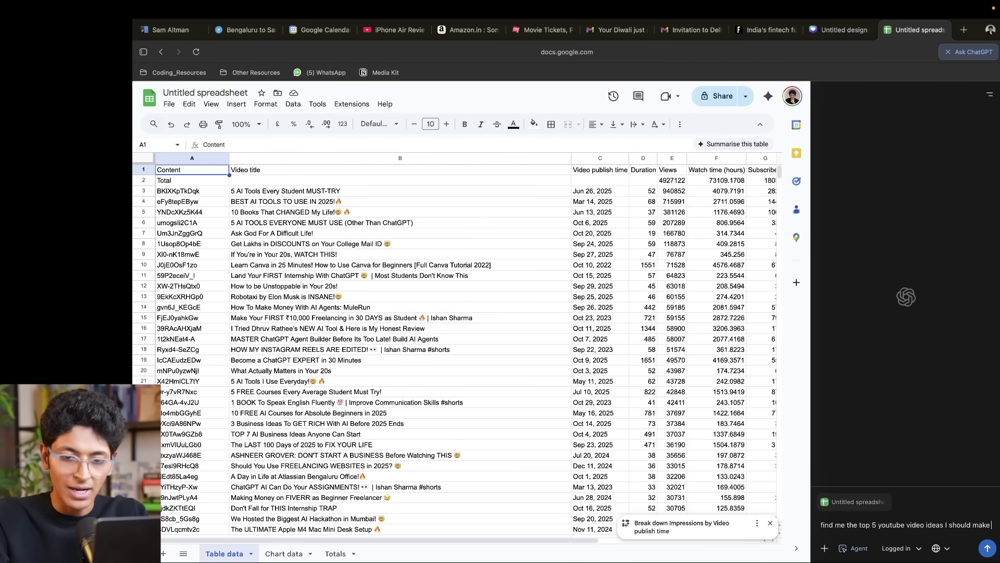
text( now)
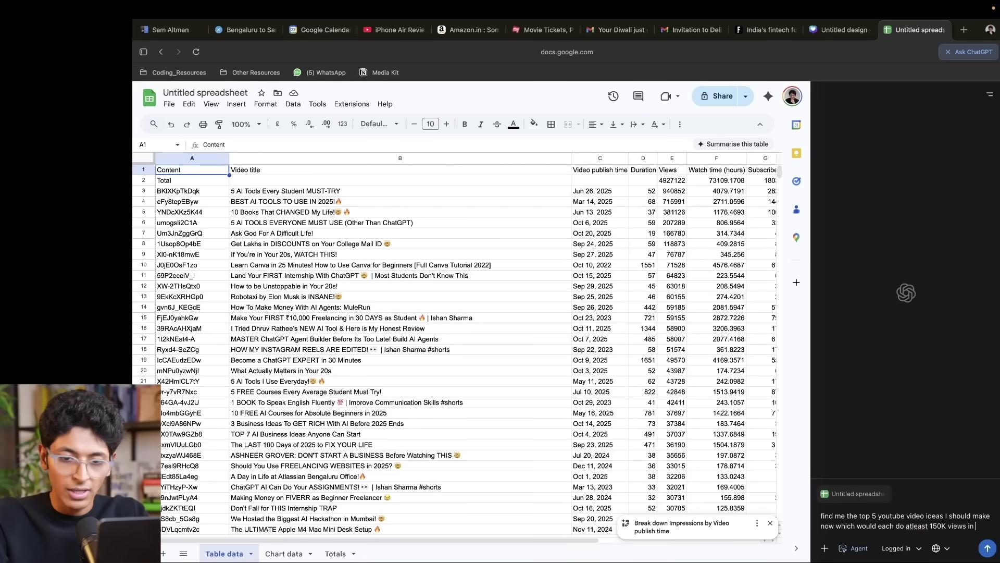
text(weeks based on the data you have he)
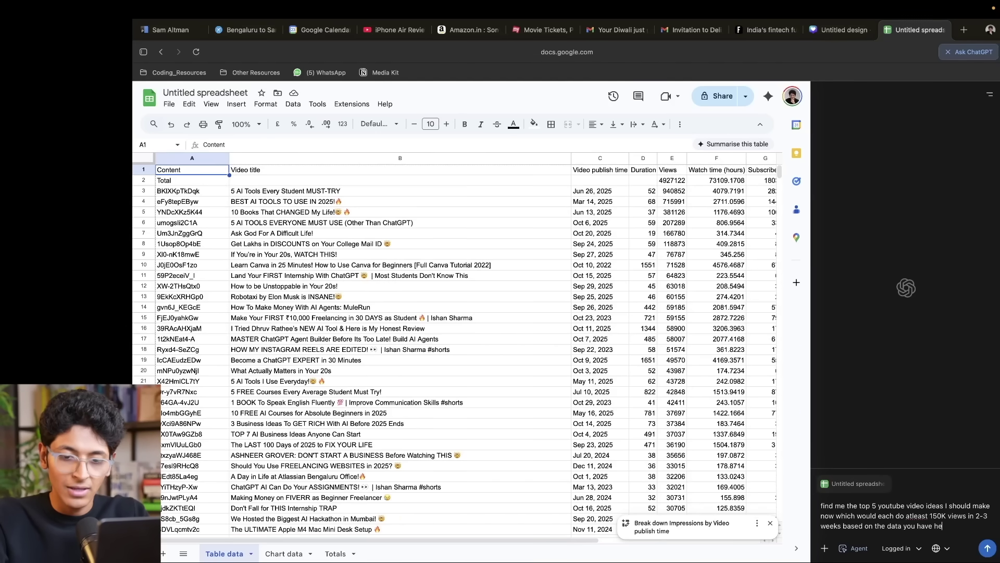
key(Return)
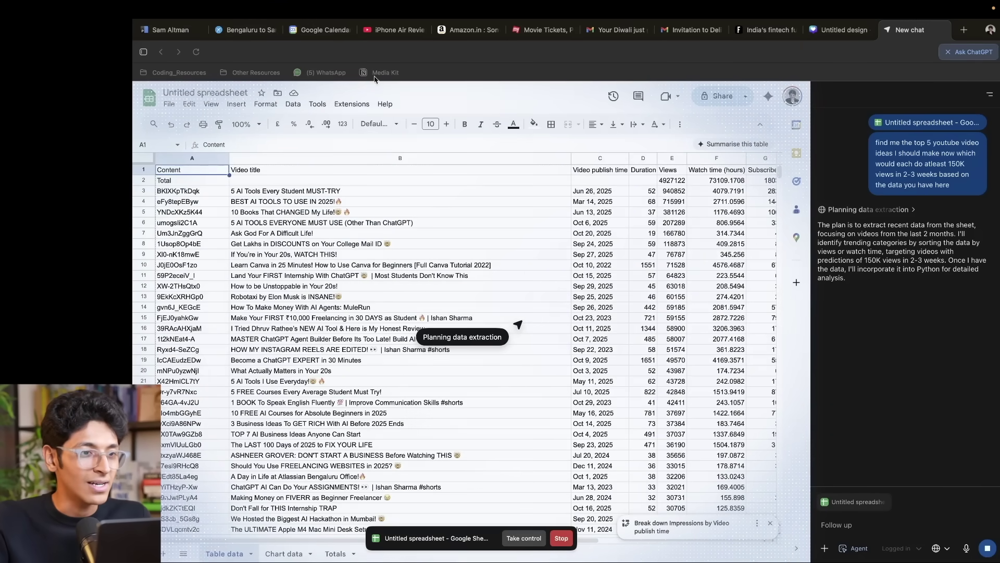
click(244, 29)
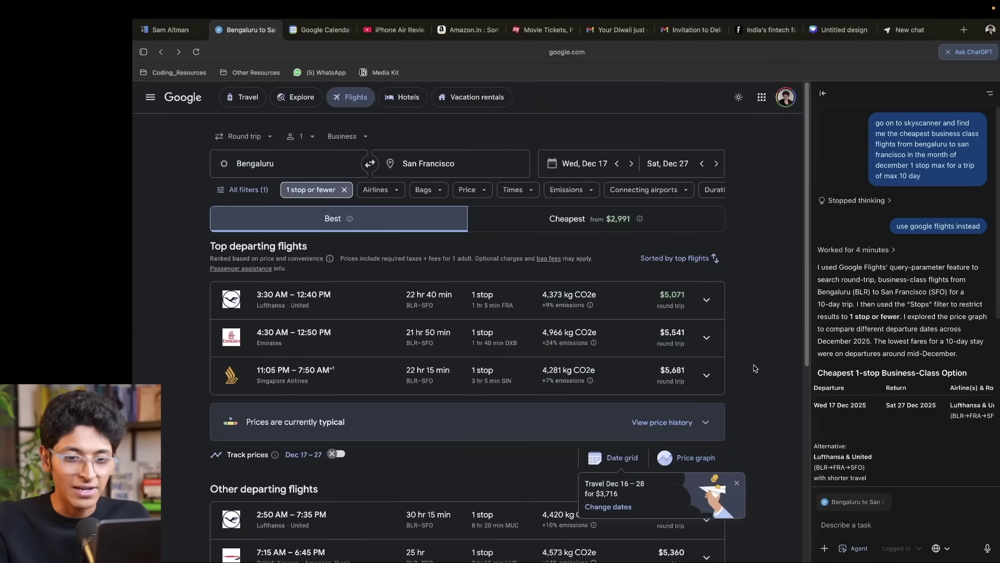
Read the agent's $5,071 Lufthansa–United one-stop business fare for Dec 17–27, then go back to Sheets
scroll(929, 383, down, 4)
scroll(931, 275, right, 5)
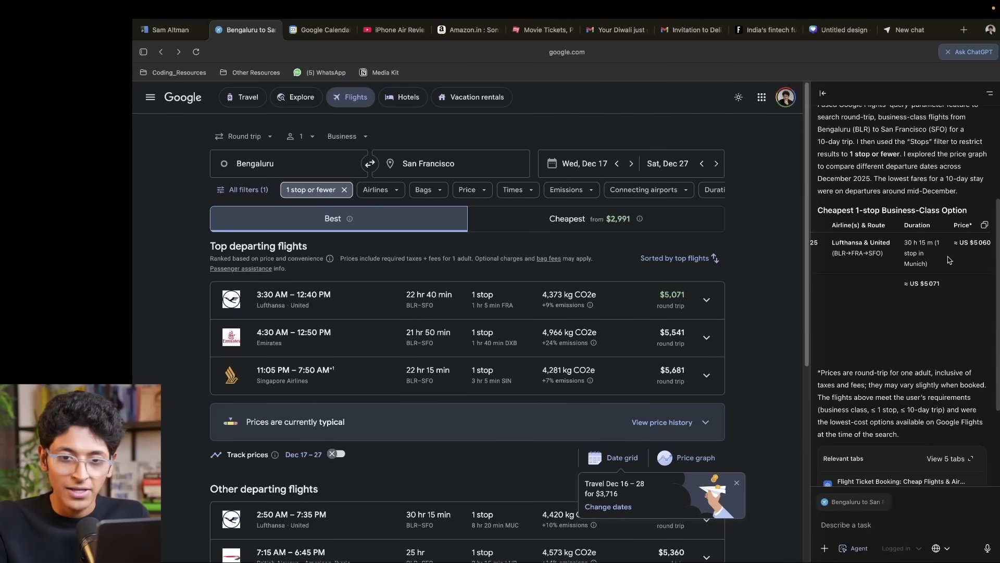
scroll(925, 265, left, 5)
scroll(925, 266, up, 4)
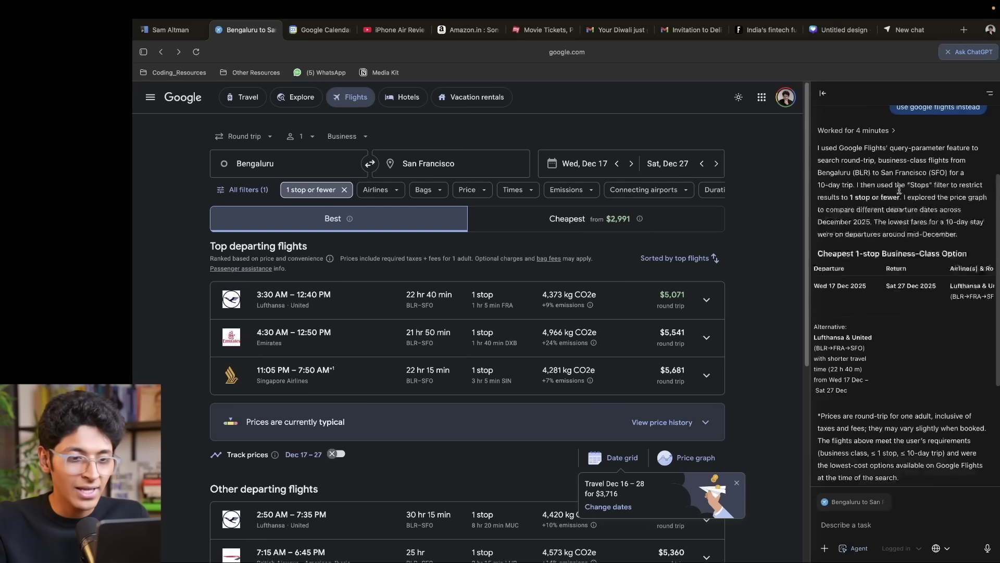
scroll(768, 250, down, 1)
scroll(768, 250, down, 2)
scroll(768, 251, up, 3)
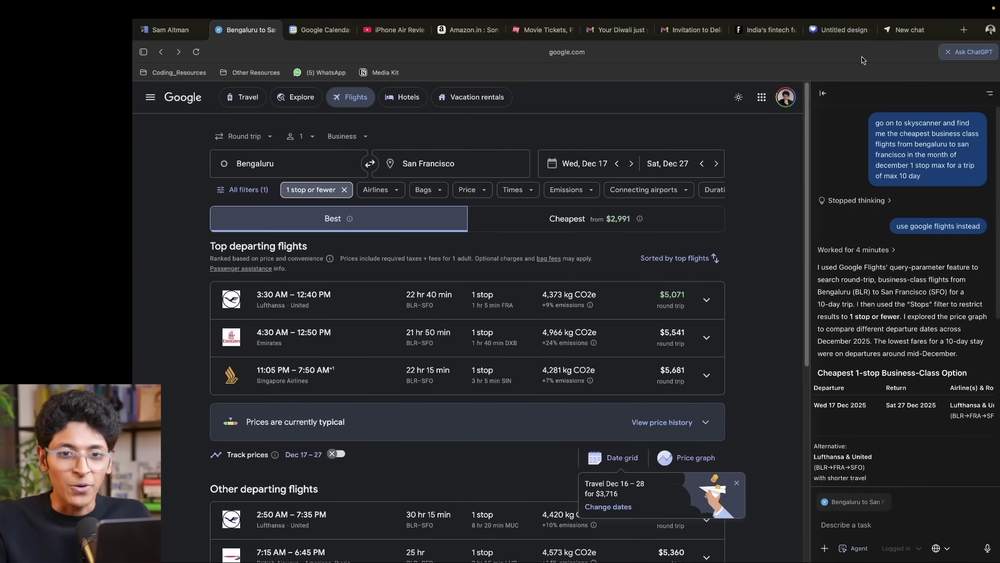
click(908, 30)
click(840, 31)
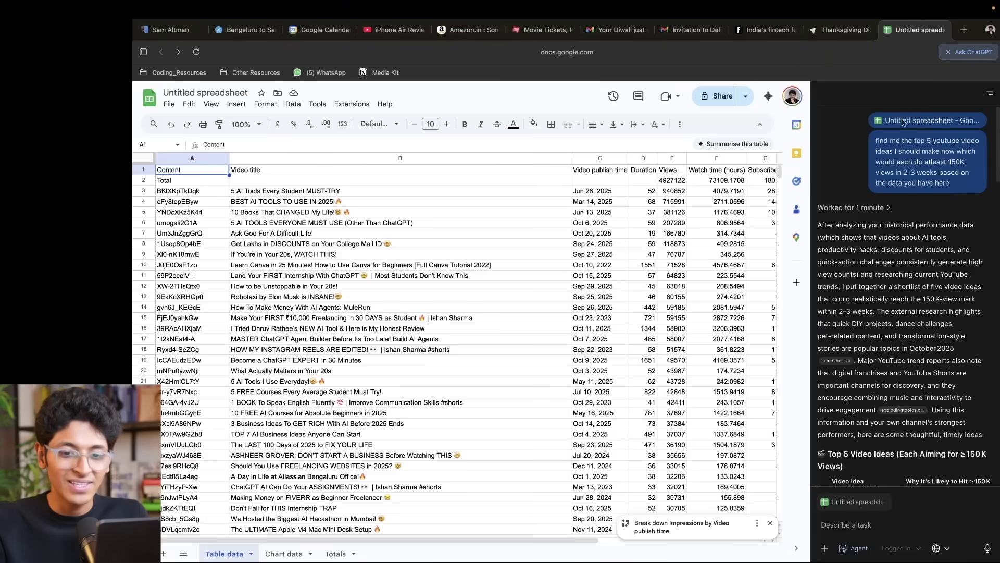
Scroll through the agent's Top 5 Video Ideas table, highlighting the analysis and idea titles
scroll(895, 345, down, 2)
scroll(896, 348, up, 2)
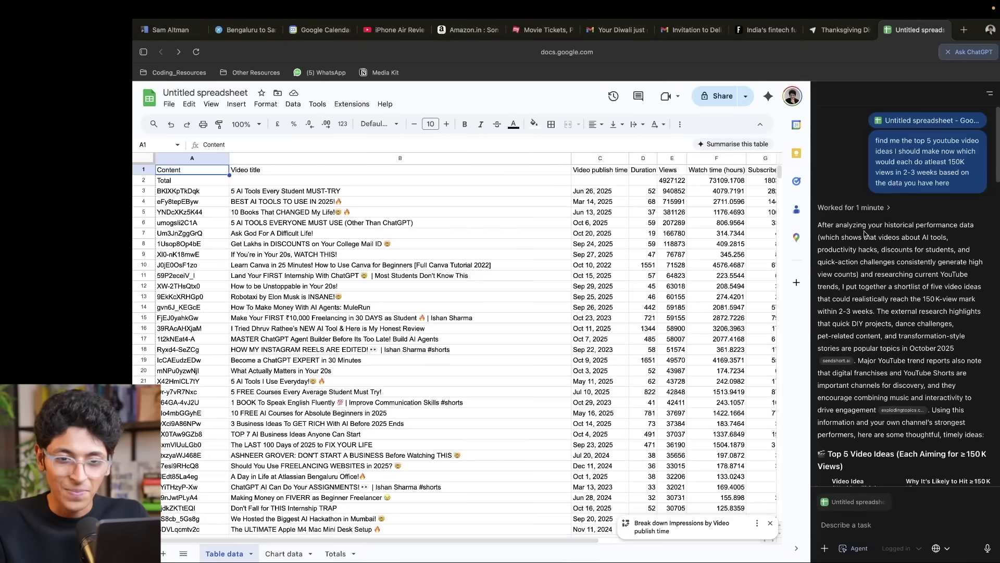
drag(846, 225, 929, 326)
scroll(929, 326, down, 5)
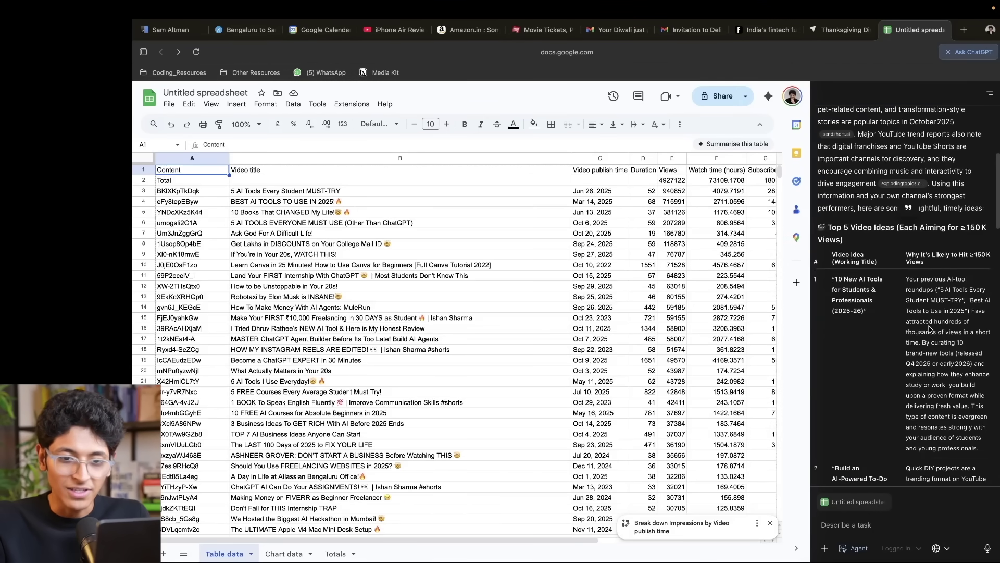
drag(849, 280, 869, 311)
scroll(857, 280, down, 4)
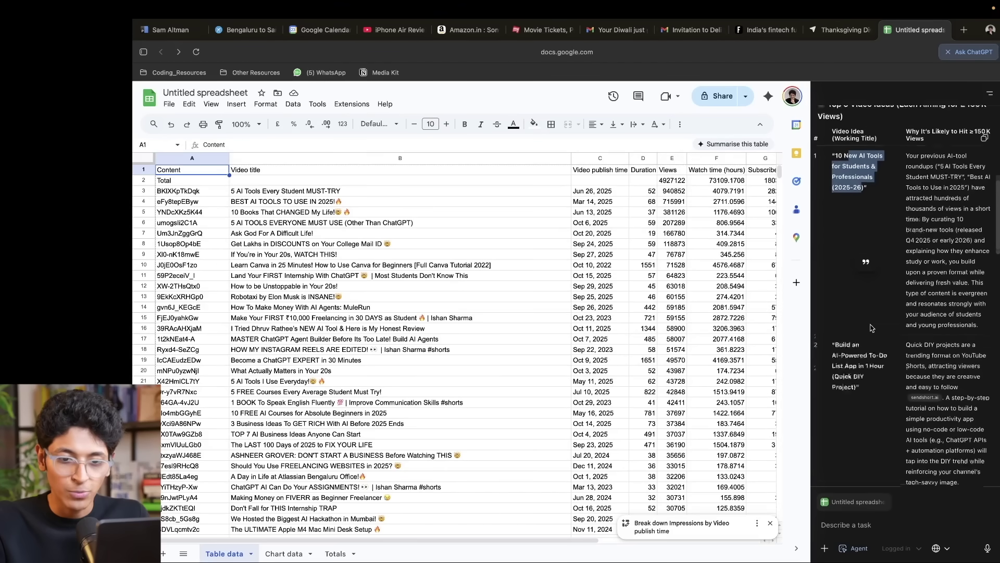
drag(836, 273, 862, 307)
click(862, 307)
scroll(866, 292, down, 4)
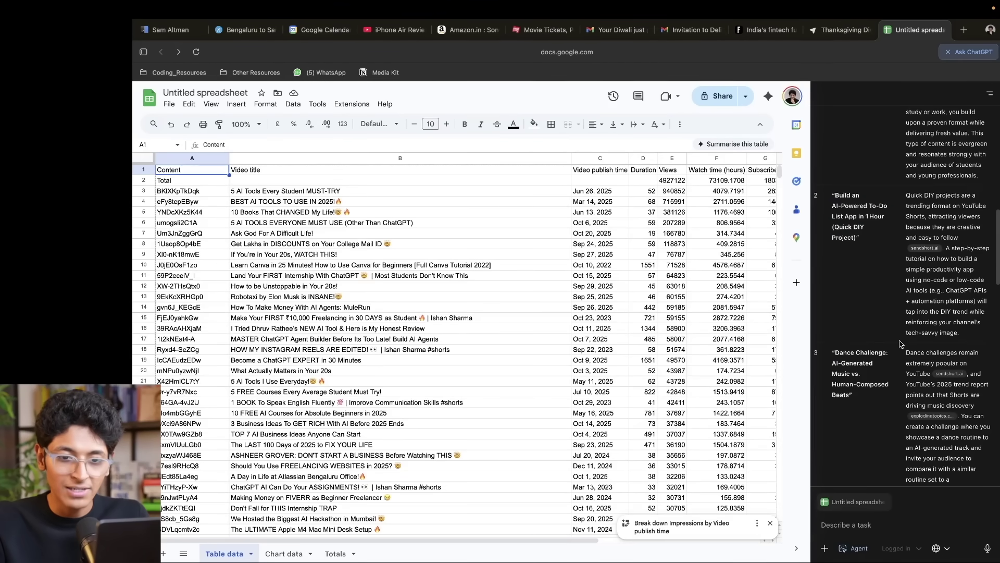
scroll(859, 316, down, 10)
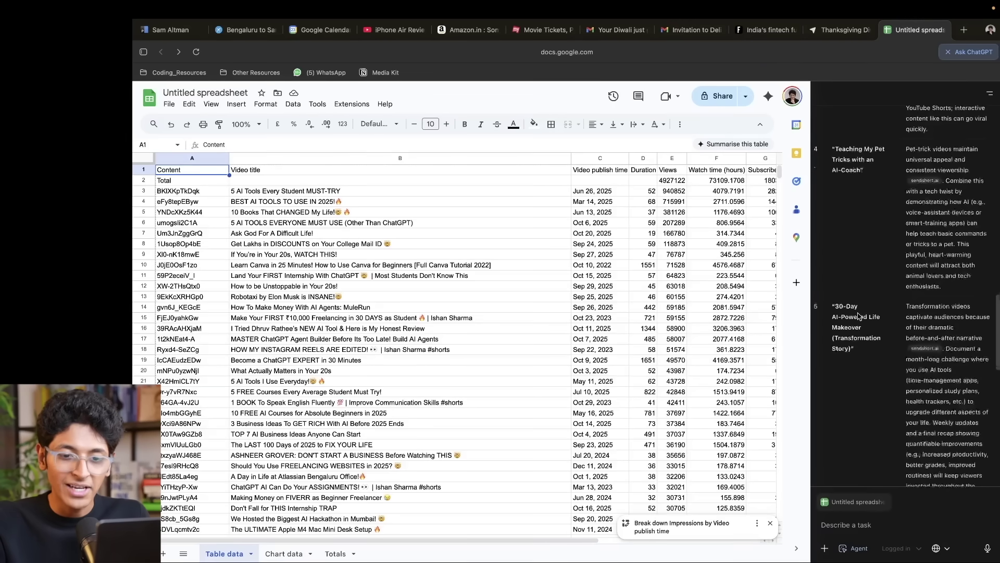
scroll(859, 316, down, 8)
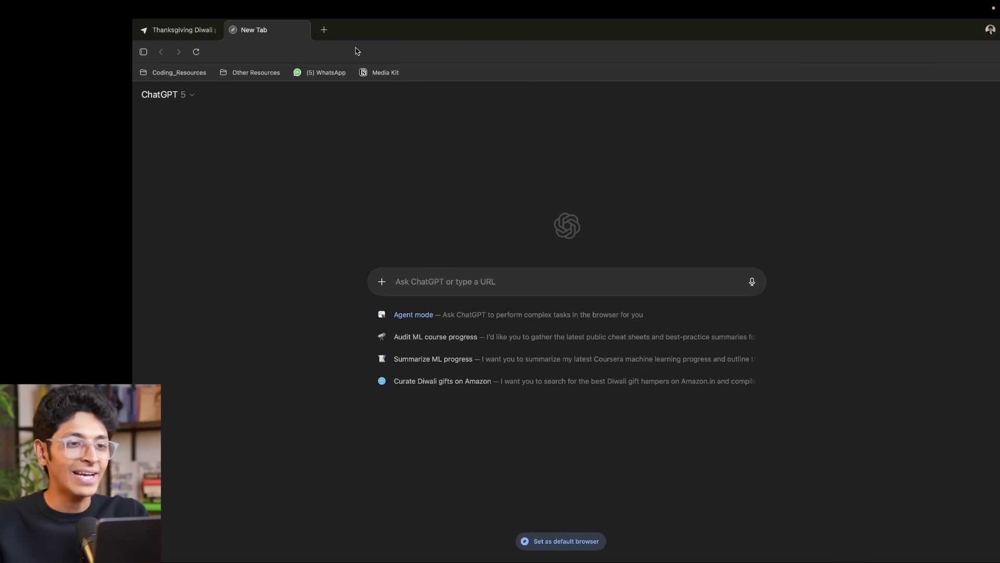
Switch to the Comet browser, showing its new-tab page with Comet Assistant suggestions
key(super+Tab)
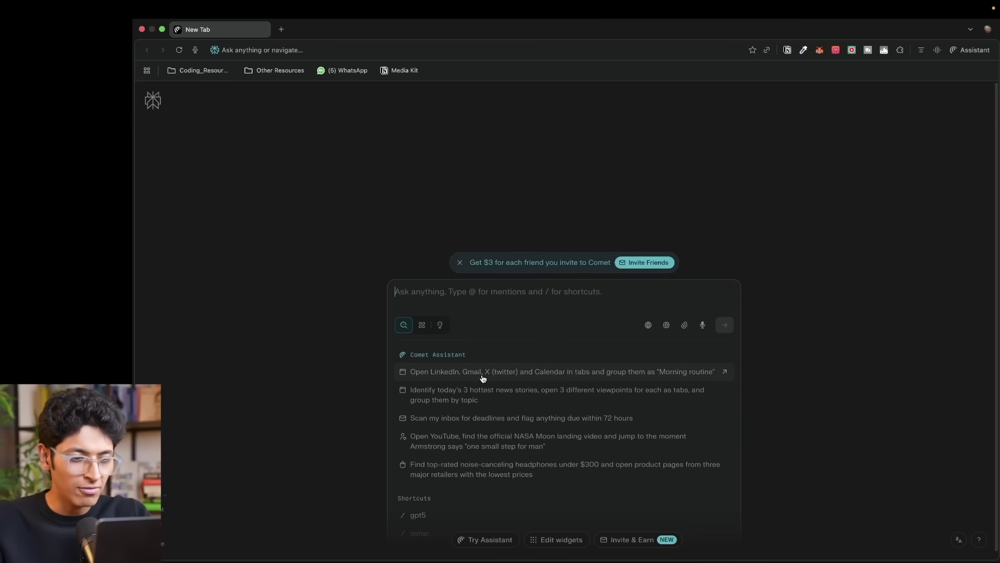
Run the Comet Assistant suggestion to find and play NASA's Restored Apollo 11 Moonwalk video on YouTube
click(515, 445)
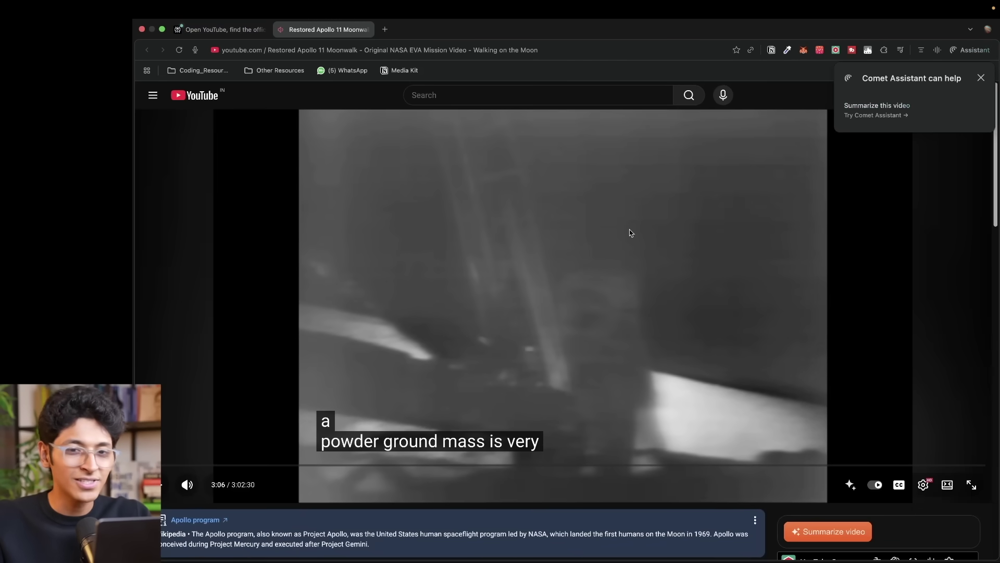
Have Comet Assistant summarize the Apollo 11 video, then in a new chat jump to the next interesting moment
click(969, 51)
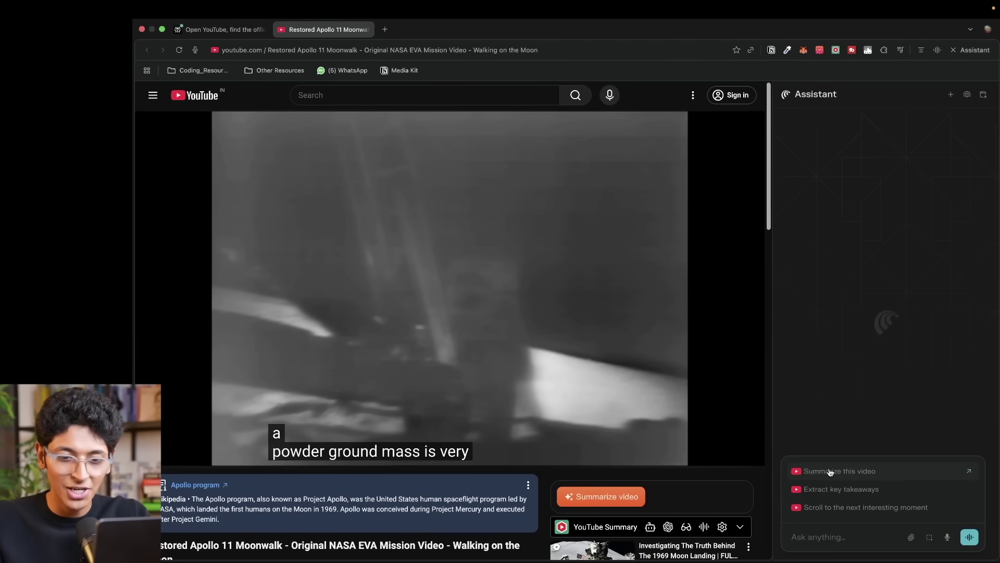
click(863, 471)
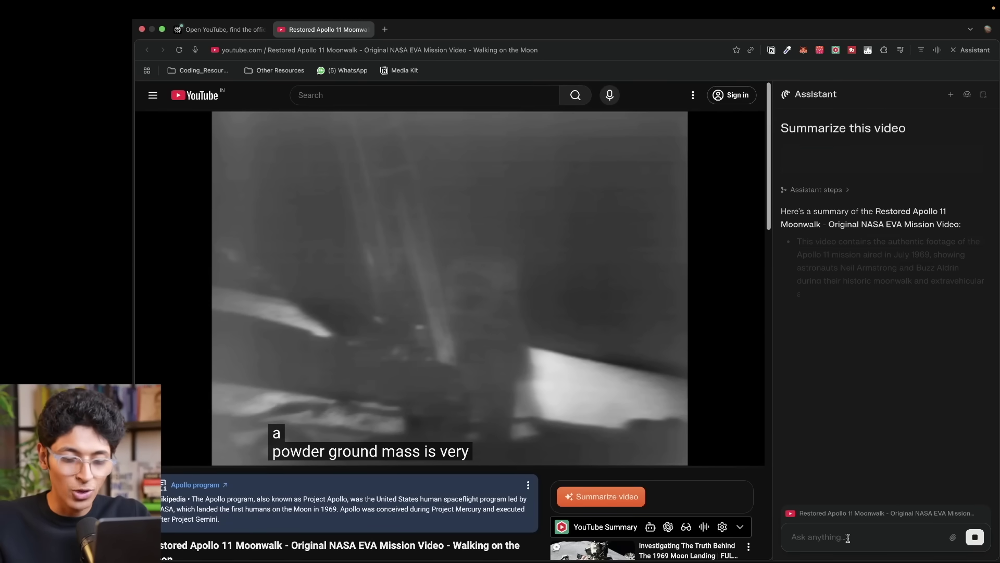
scroll(886, 313, down, 4)
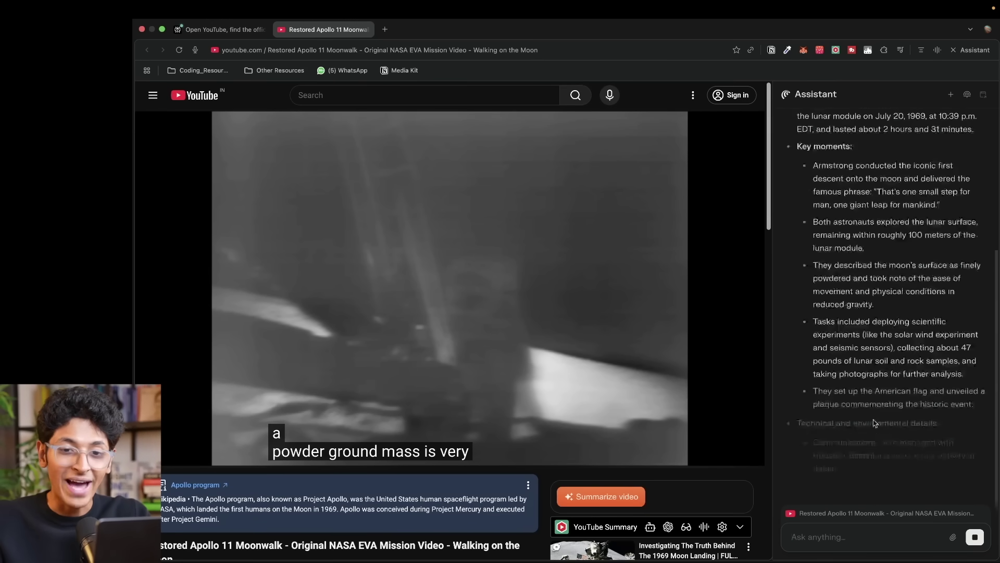
click(951, 95)
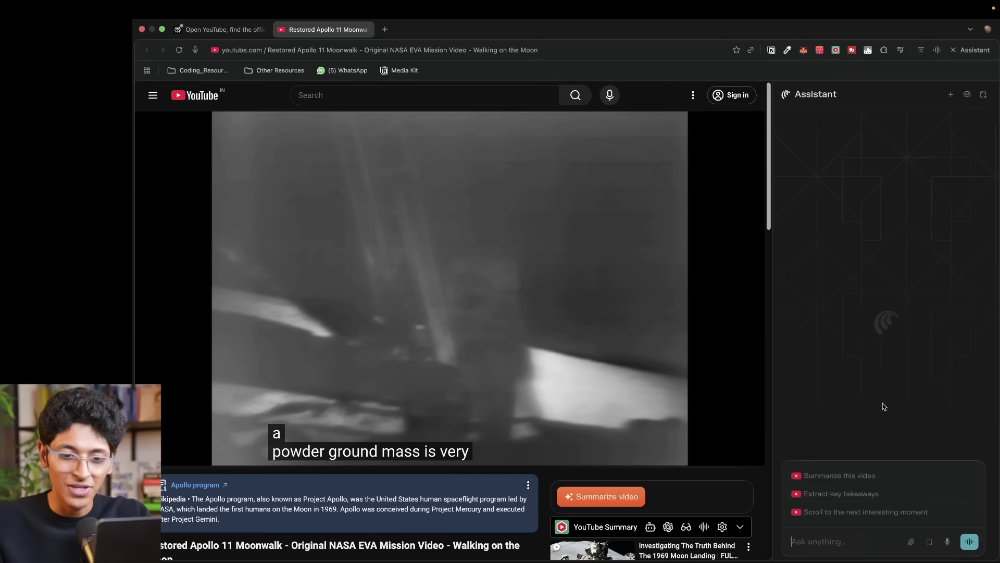
click(888, 508)
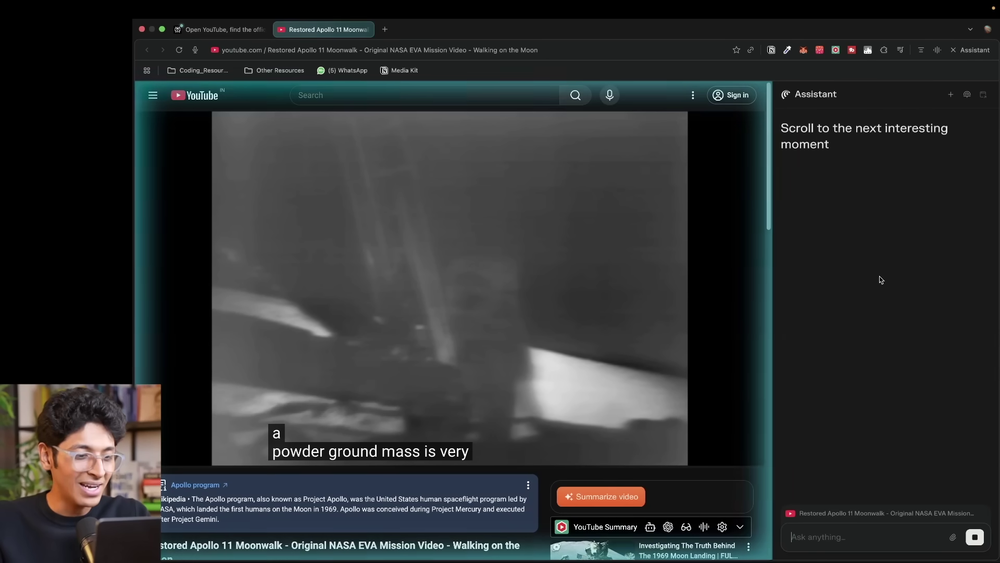